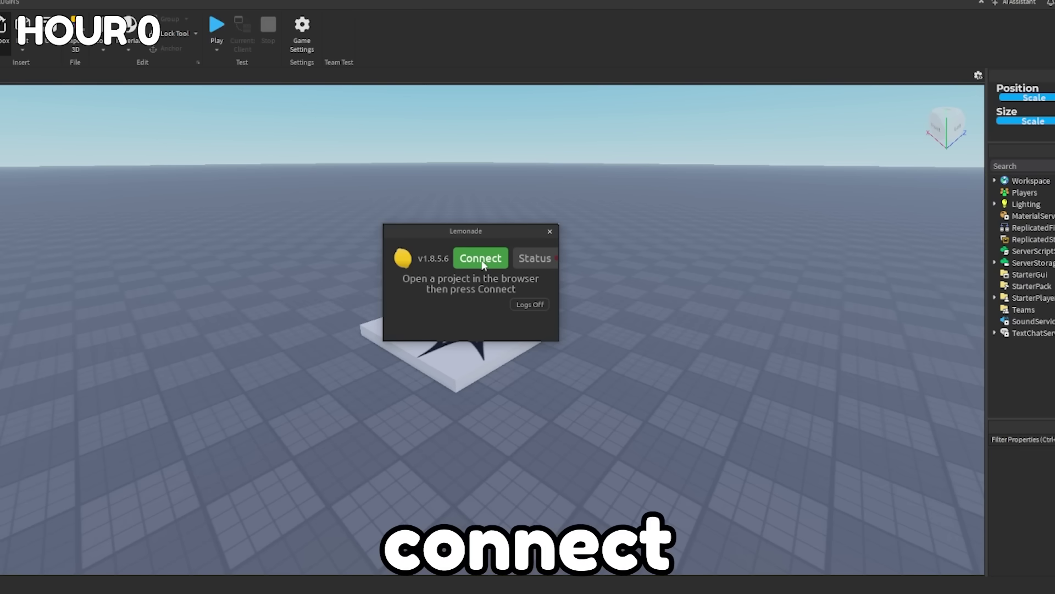
# - Connect the Lemonade AI plugin to the currently open Roblox place
pyautogui.click(483, 259)
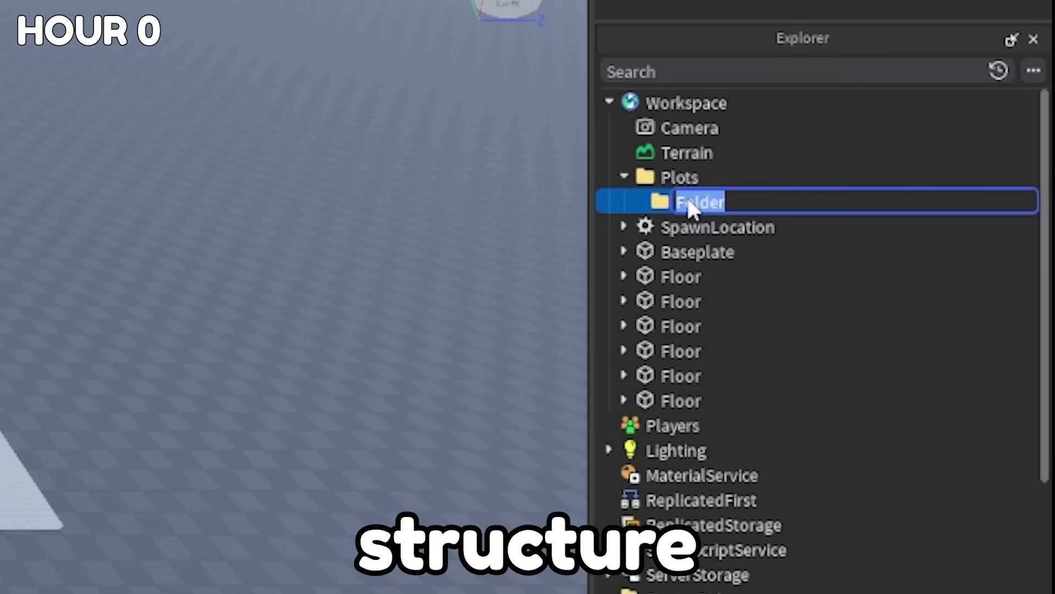
# - Name the first plot folder 'Plo1' so it can be duplicated into six plot folders
pyautogui.write('P')
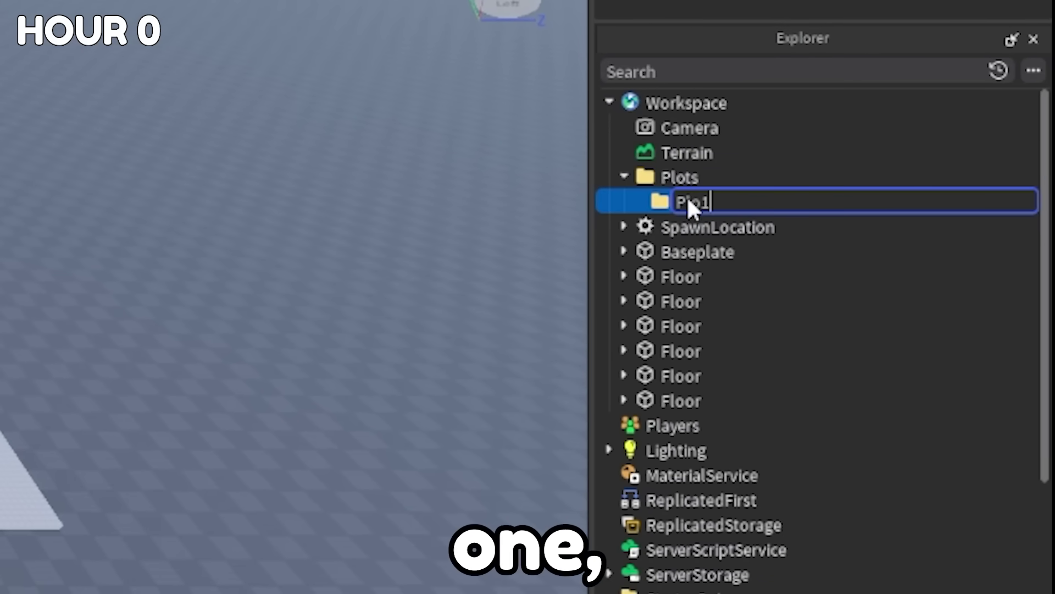
pyautogui.write('lo1')
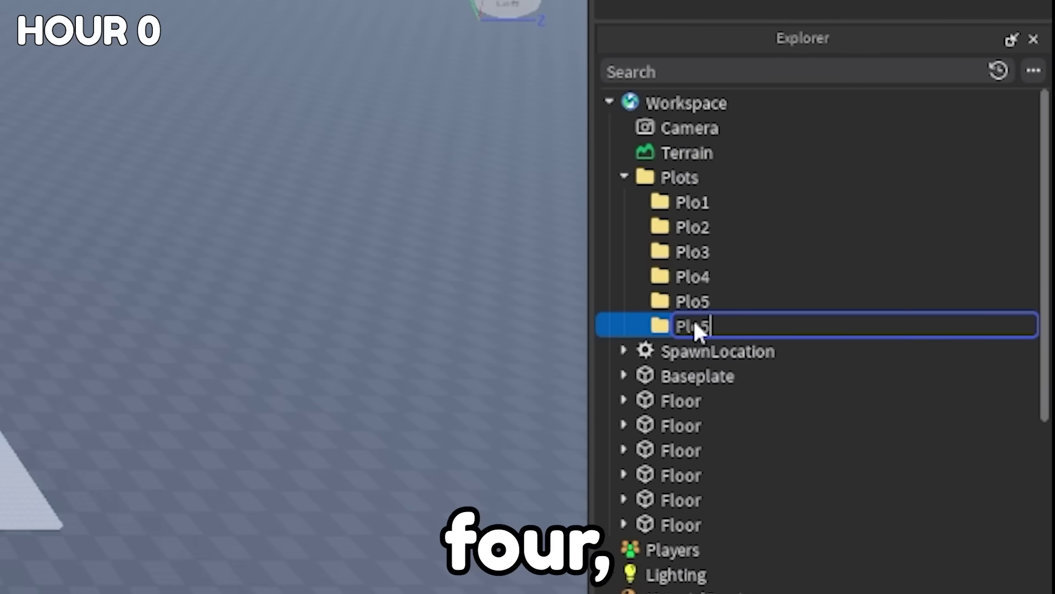
pyautogui.press('Return')
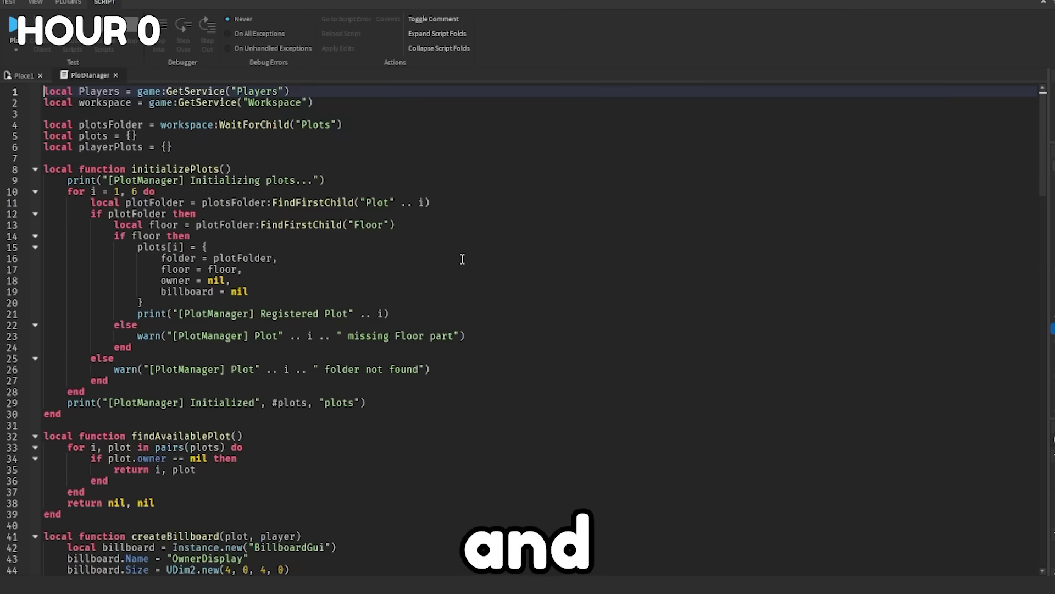
# - Scroll through the PlotManager script's plot-registration and owner-billboard code
pyautogui.scroll(-8, 463, 258)
pyautogui.scroll(-15, 462, 259)
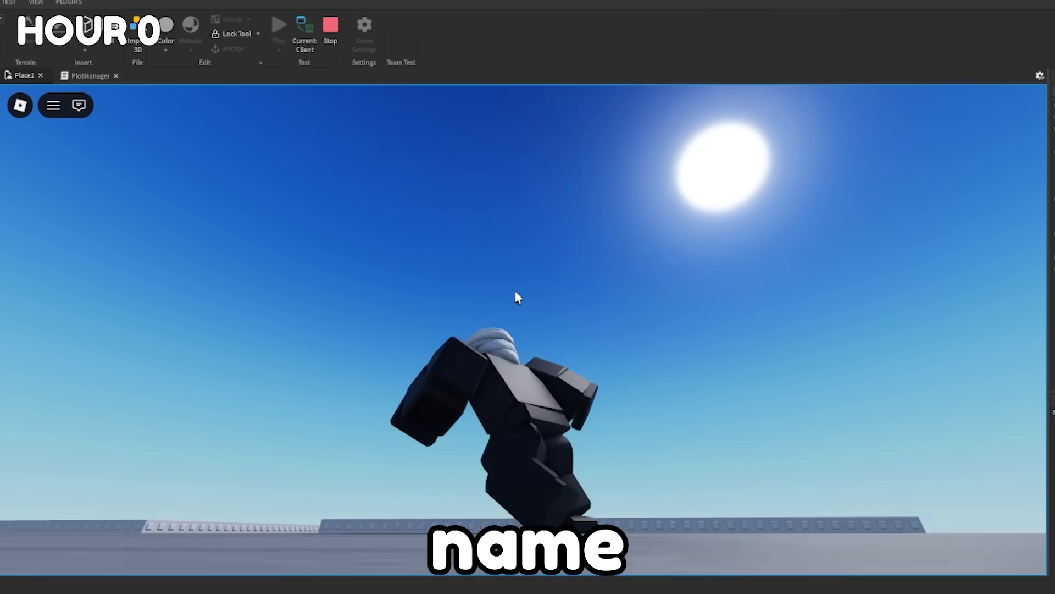
# - Walk the avatar onto its assigned plot to check the owner billboard, then stop the playtest
pyautogui.press('w')
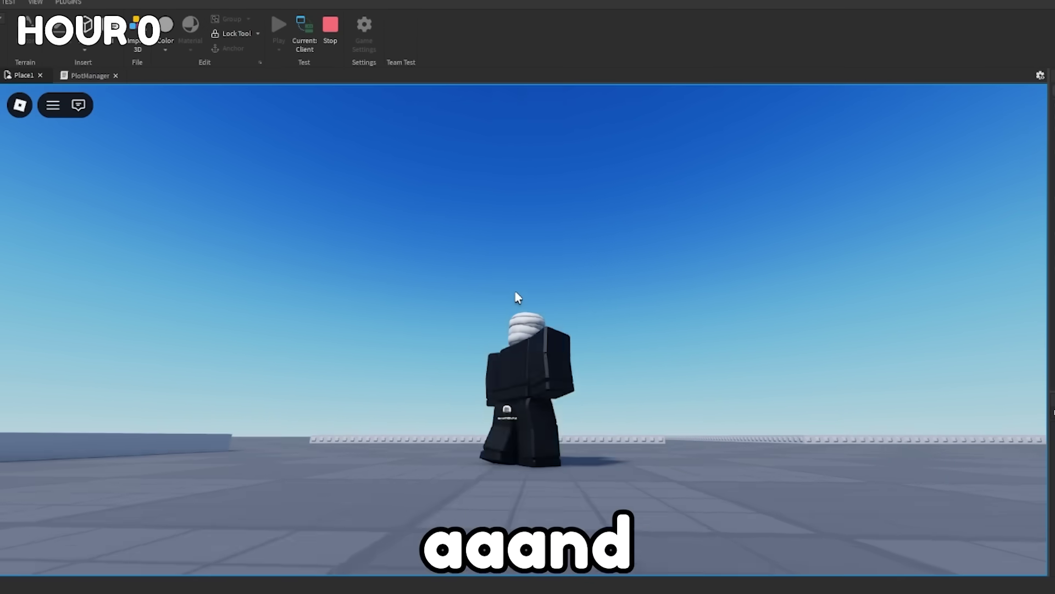
pyautogui.moveTo(518, 297); pyautogui.dragTo(517, 297, button='right')
pyautogui.press('w')
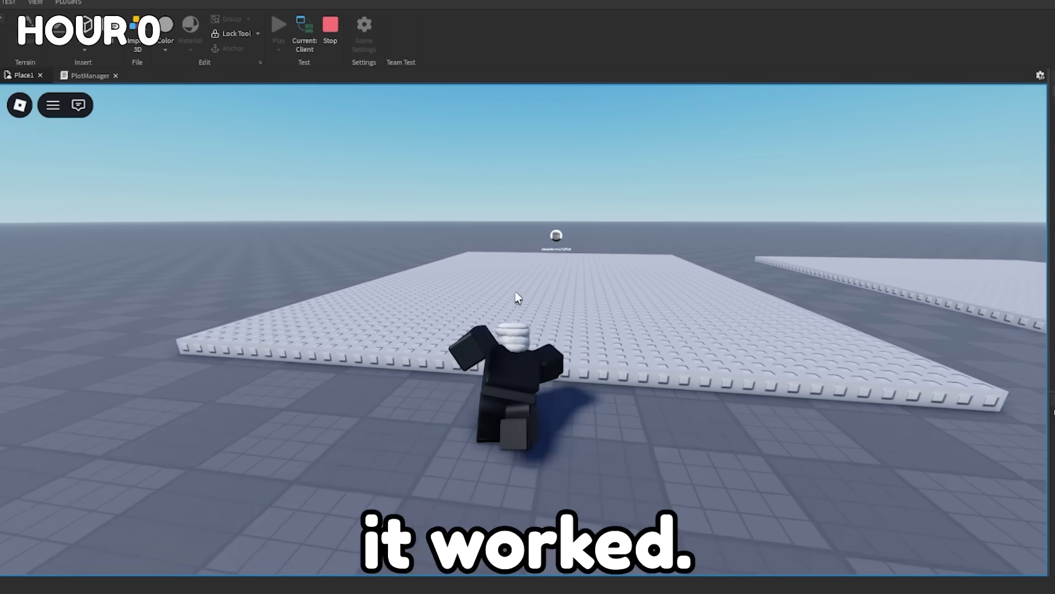
pyautogui.scroll(5, 523, 331)
pyautogui.press('w')
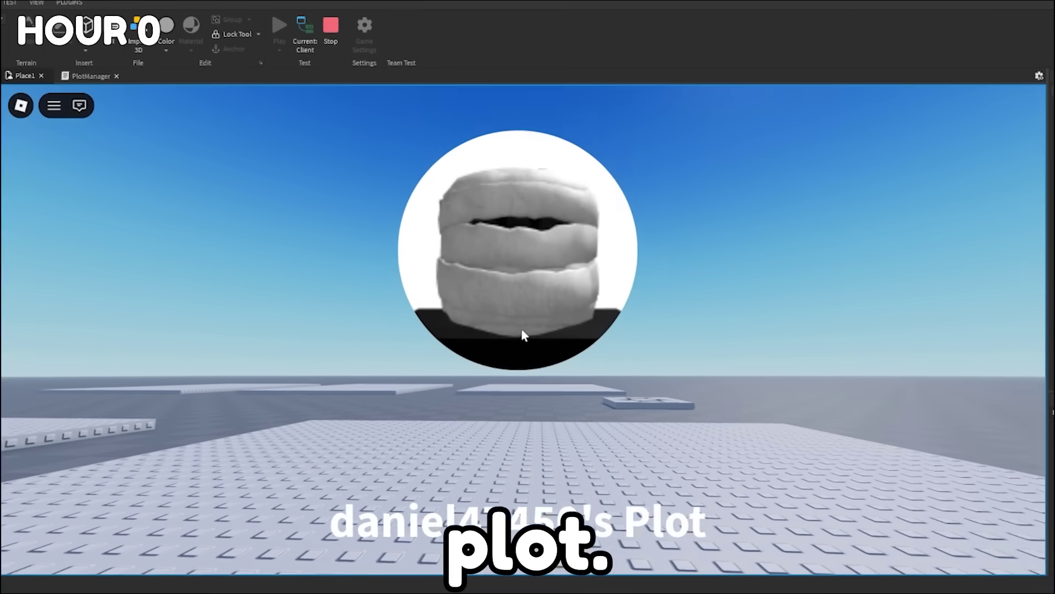
pyautogui.scroll(-3, 522, 329)
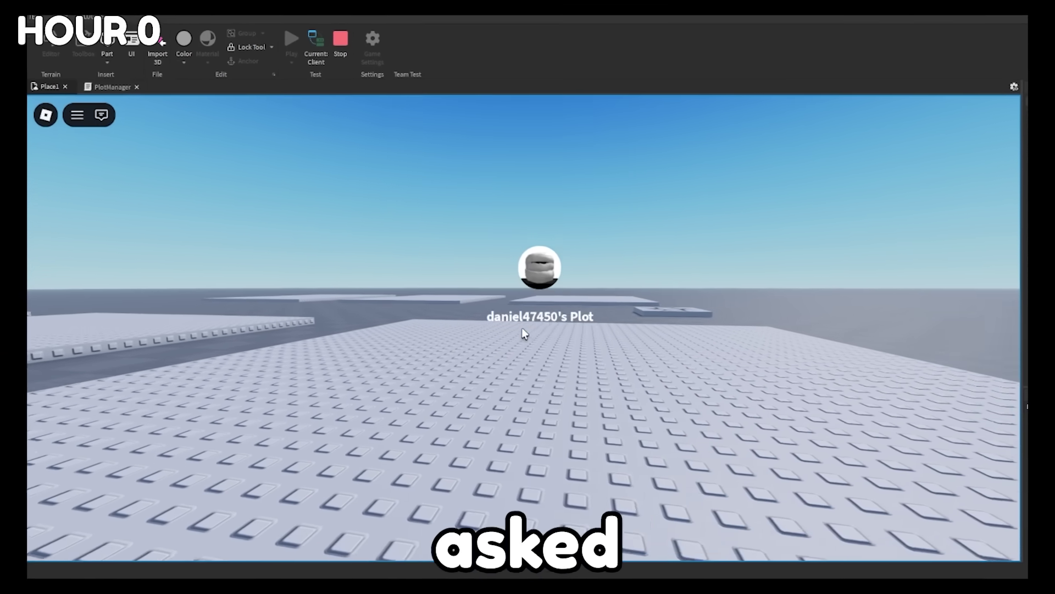
pyautogui.hotkey('shift', 'F5')
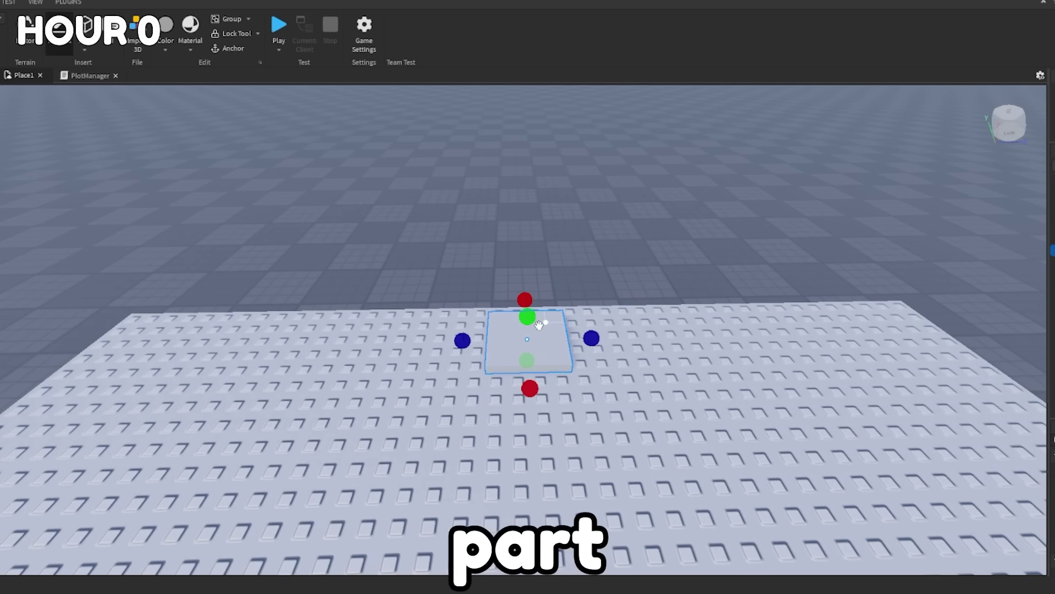
# - Pull the camera back to check the red button pads on all plots
pyautogui.moveTo(554, 350); pyautogui.dragTo(686, 396, button='right')
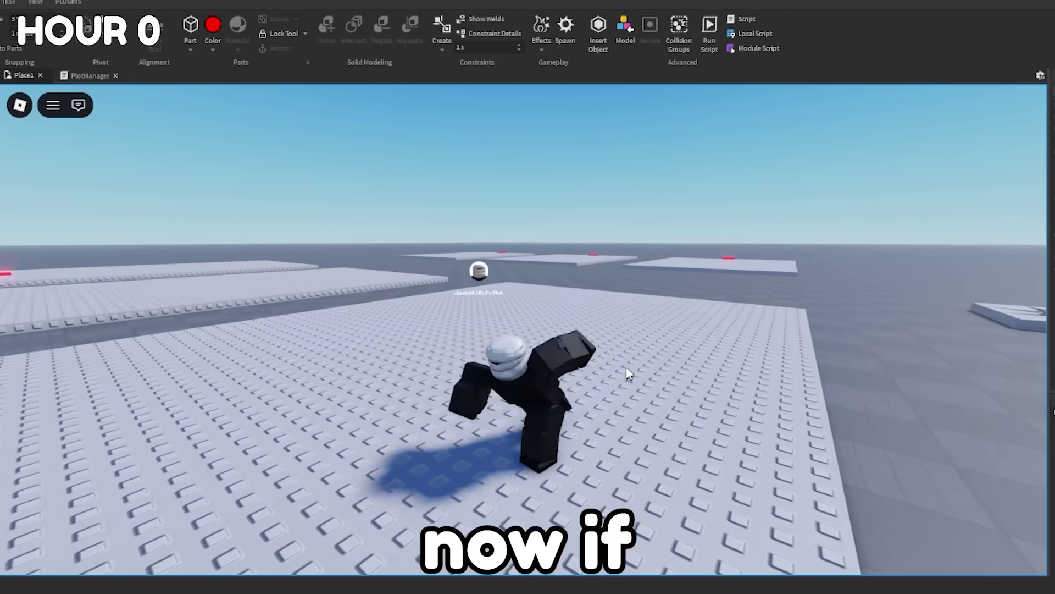
# - Hold E on the red button prompt, then run toward the rising red laser wall
pyautogui.press('e')
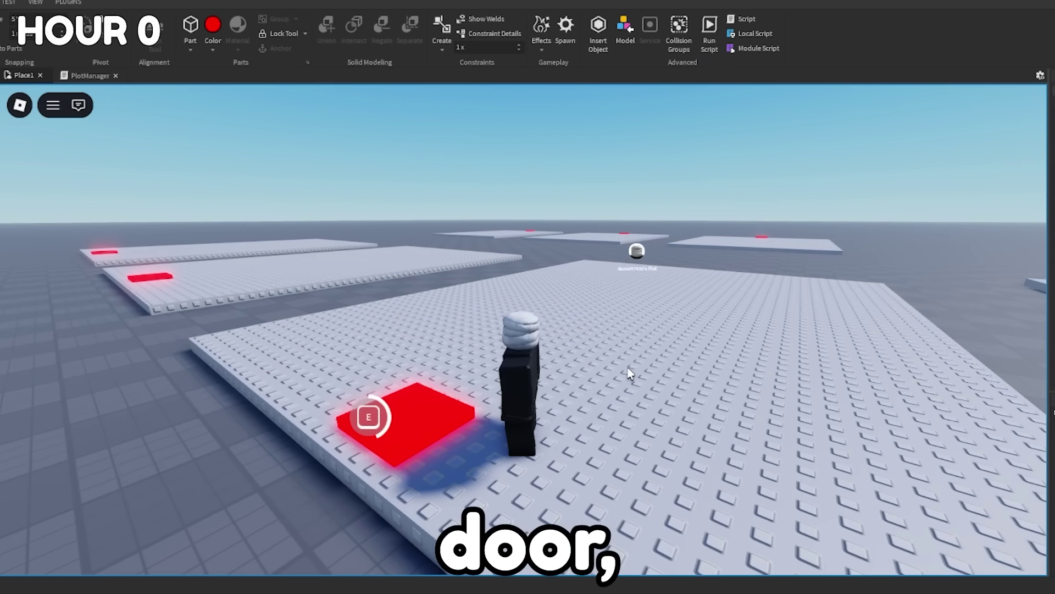
pyautogui.press('w')
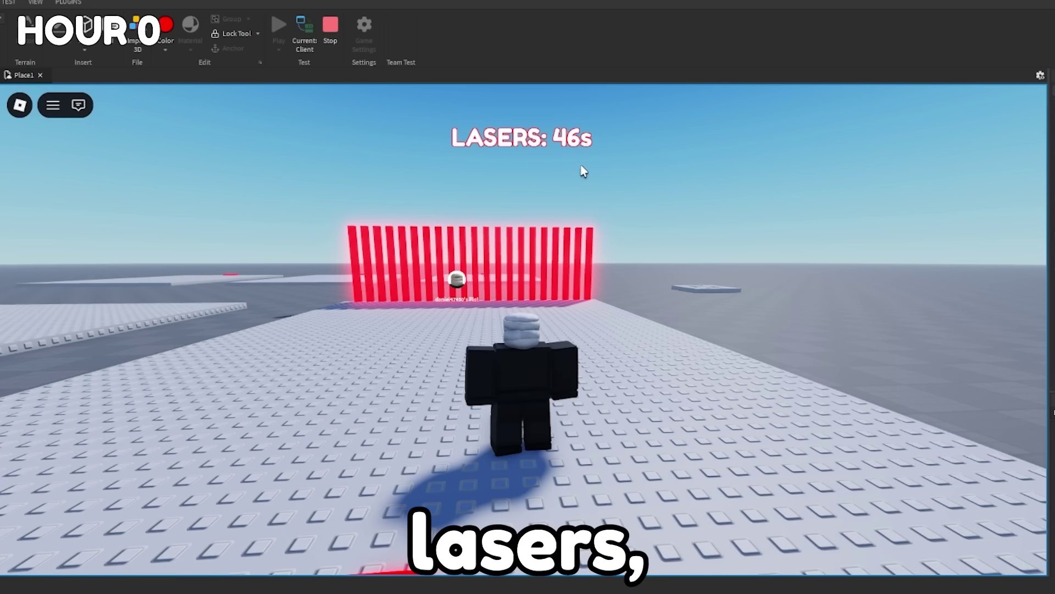
pyautogui.press('w')
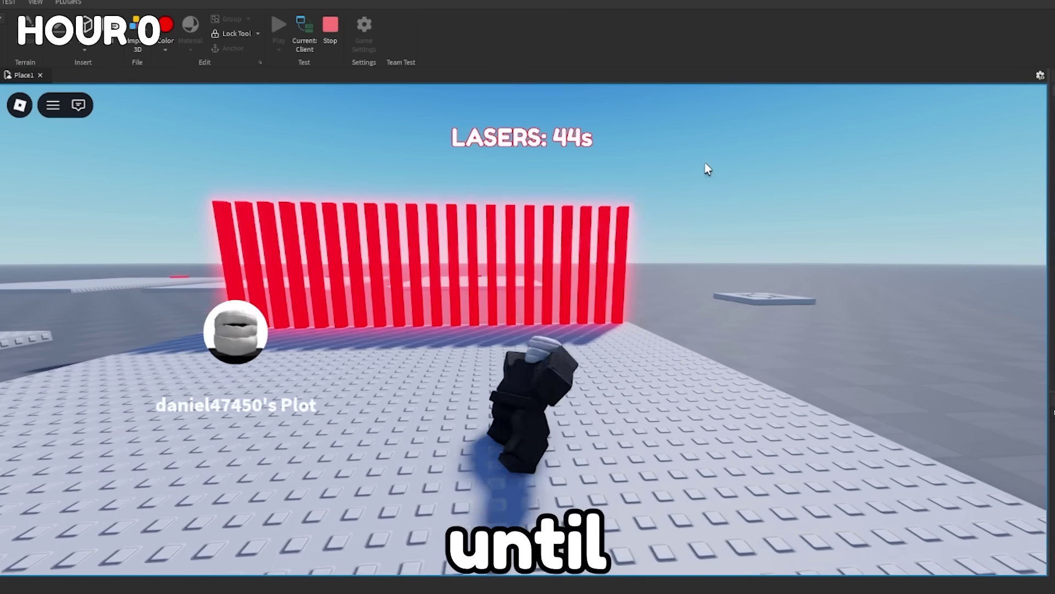
pyautogui.press('w')
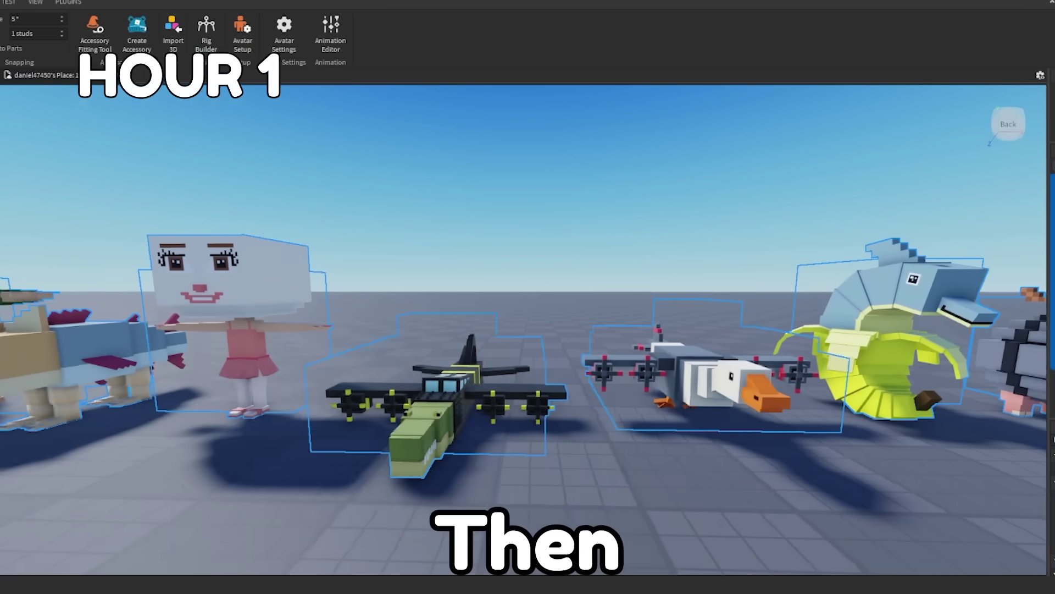
# - Fly the camera along the row of brainrot models, past the penguins and crab
pyautogui.press('a')
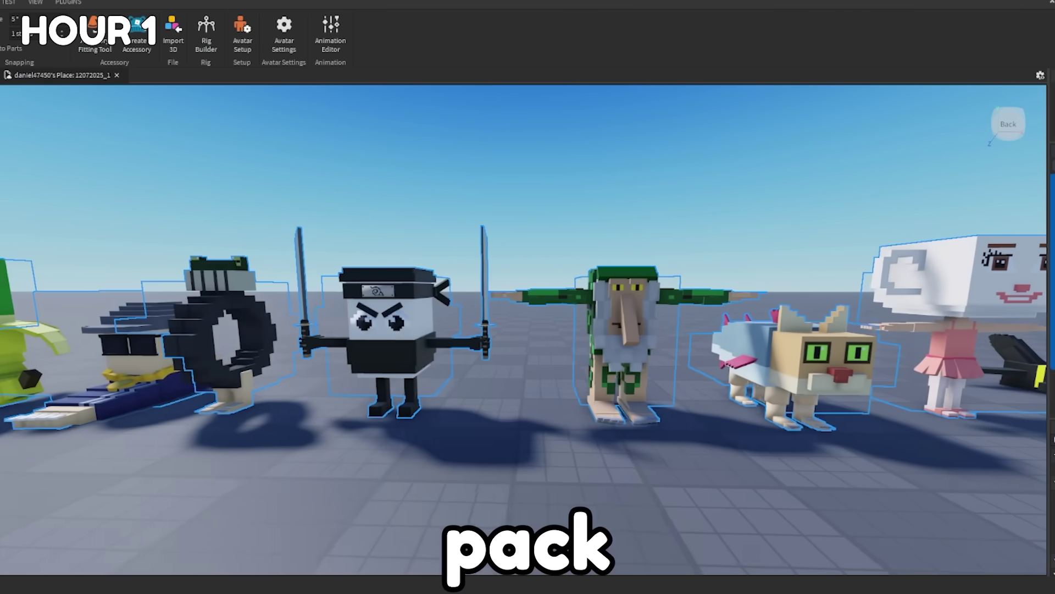
pyautogui.press('a')
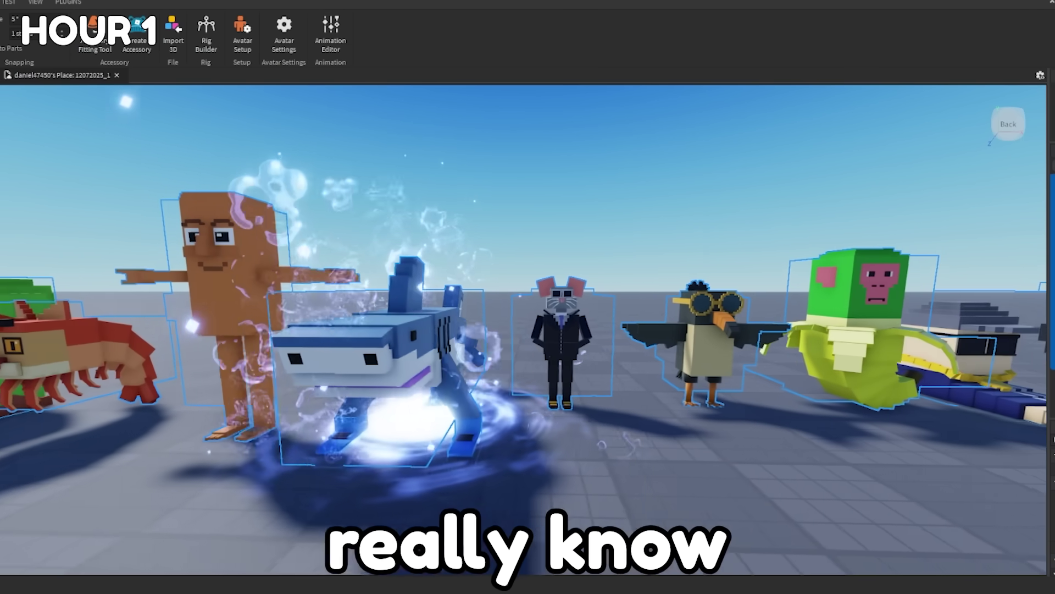
pyautogui.press('a')
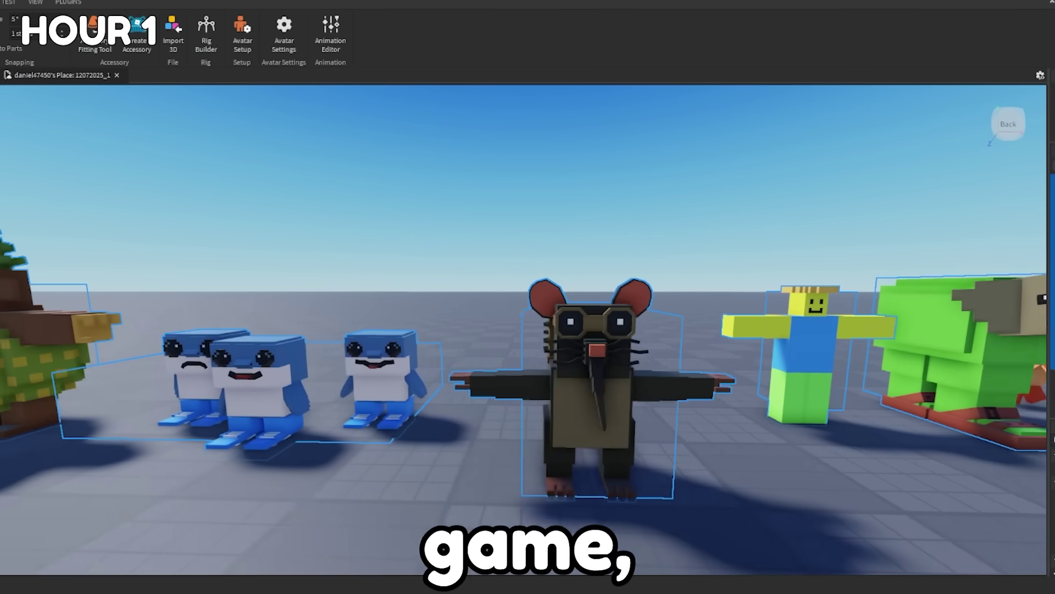
pyautogui.press('a')
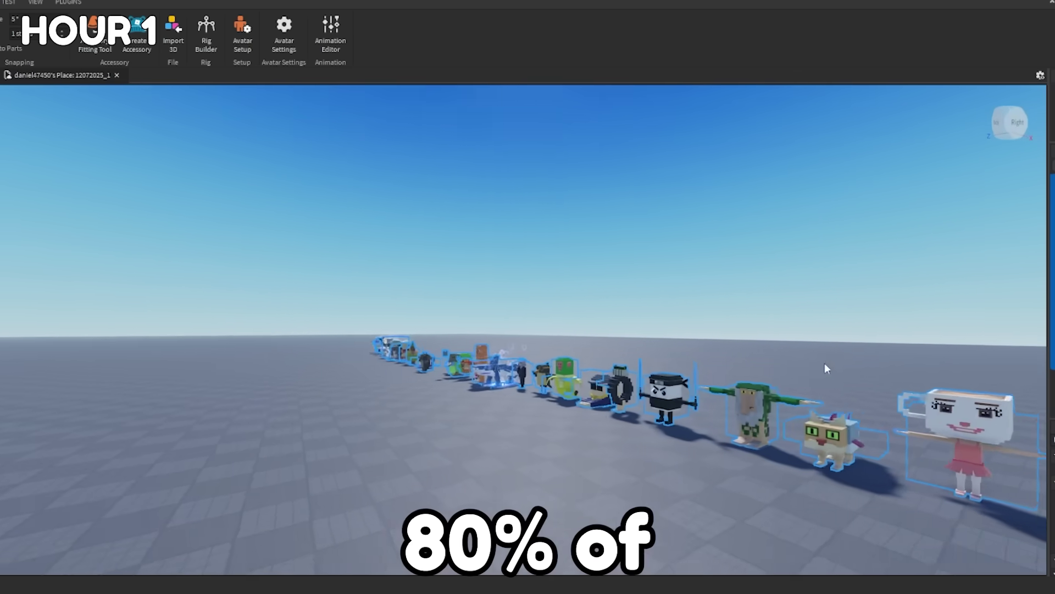
pyautogui.press('a')
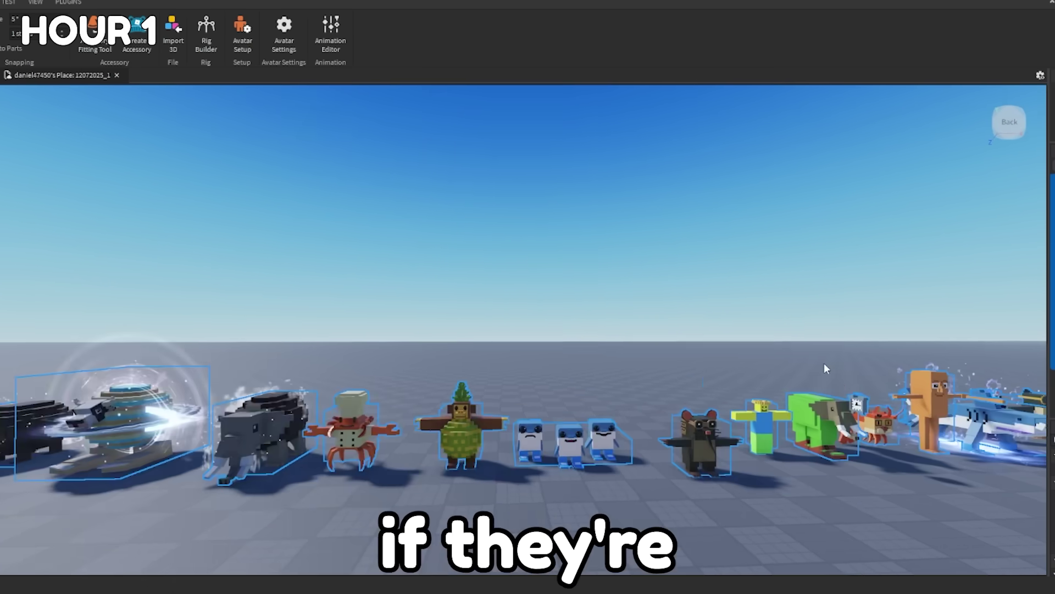
pyautogui.moveTo(824, 363); pyautogui.dragTo(825, 363, button='right')
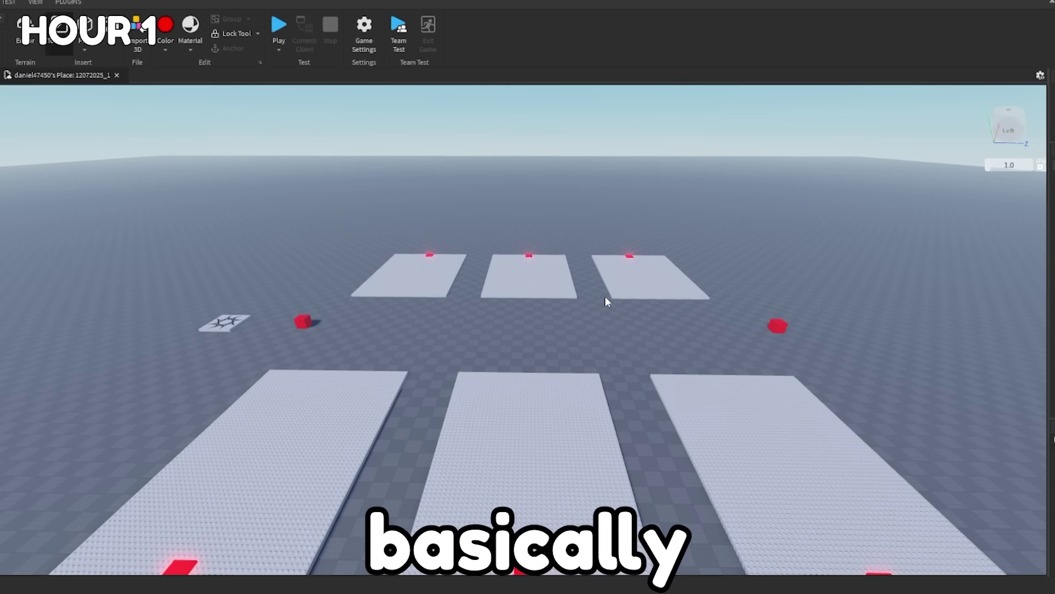
# - Select the left red marker block and slide a plot along its row into the two-column layout
pyautogui.press('w')
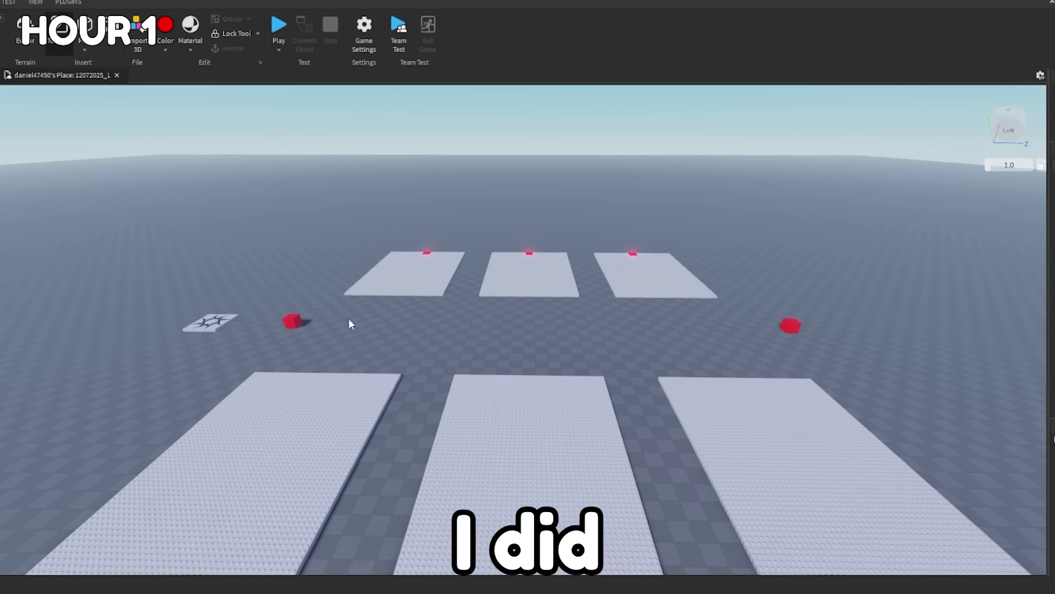
pyautogui.press('w')
pyautogui.click(191, 350)
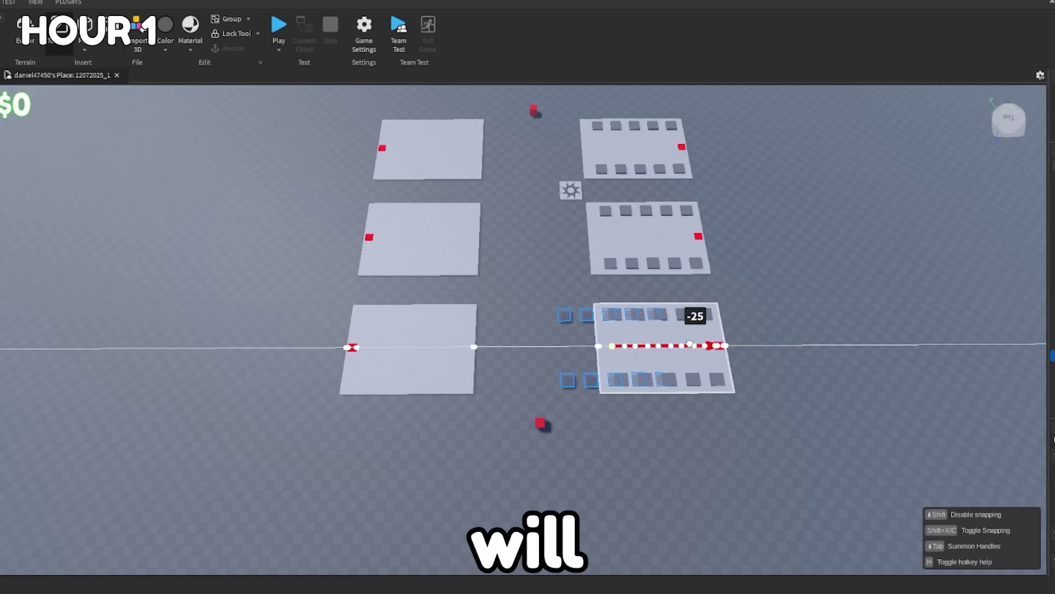
pyautogui.moveTo(690, 343); pyautogui.dragTo(641, 362)
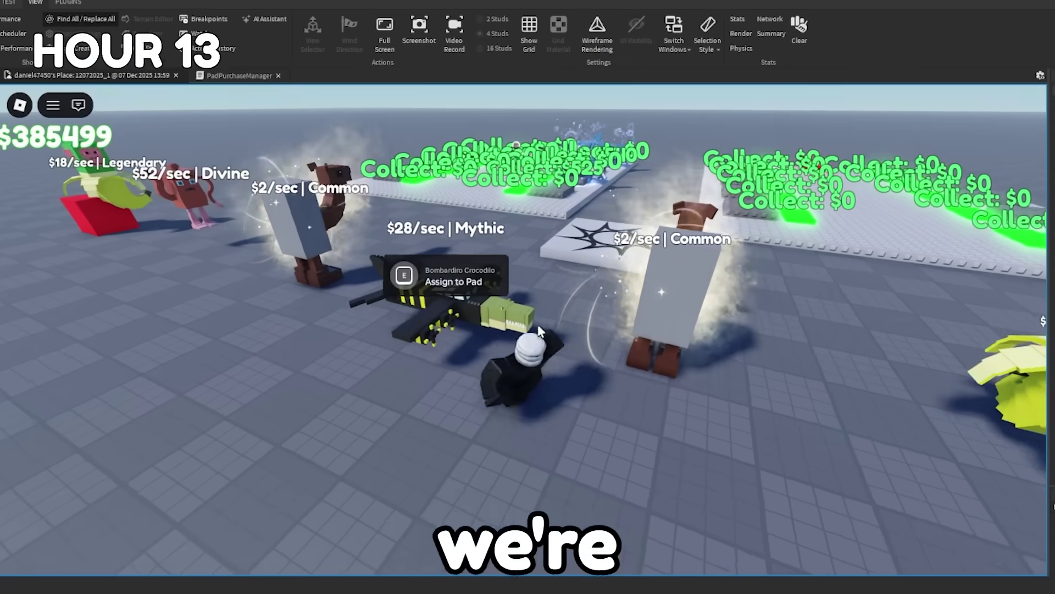
# - Run the character onto the Mythic pad to collect earnings, then through the decorated base
pyautogui.press('w')
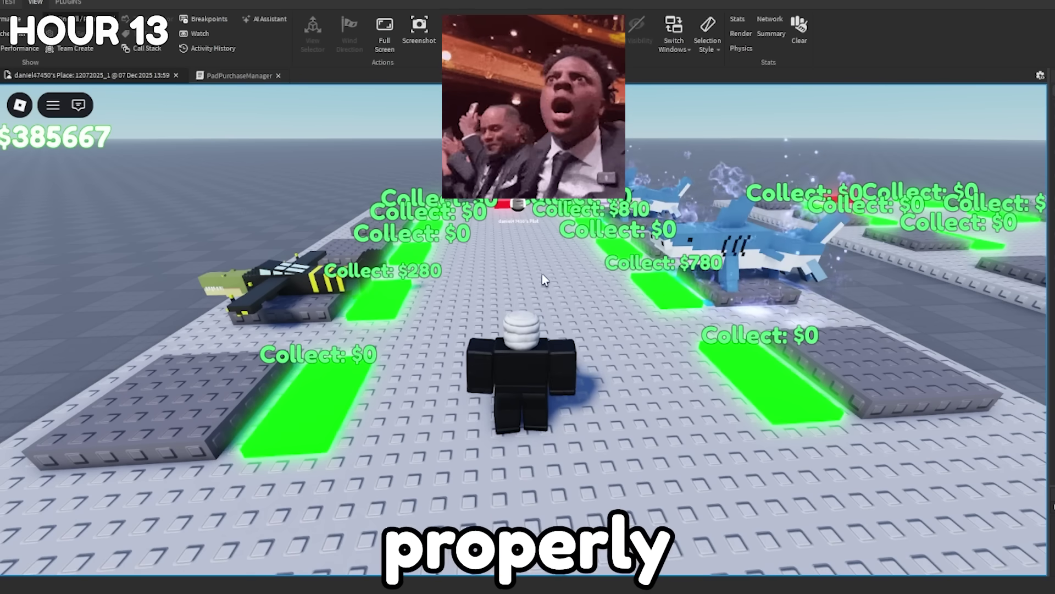
pyautogui.press('w')
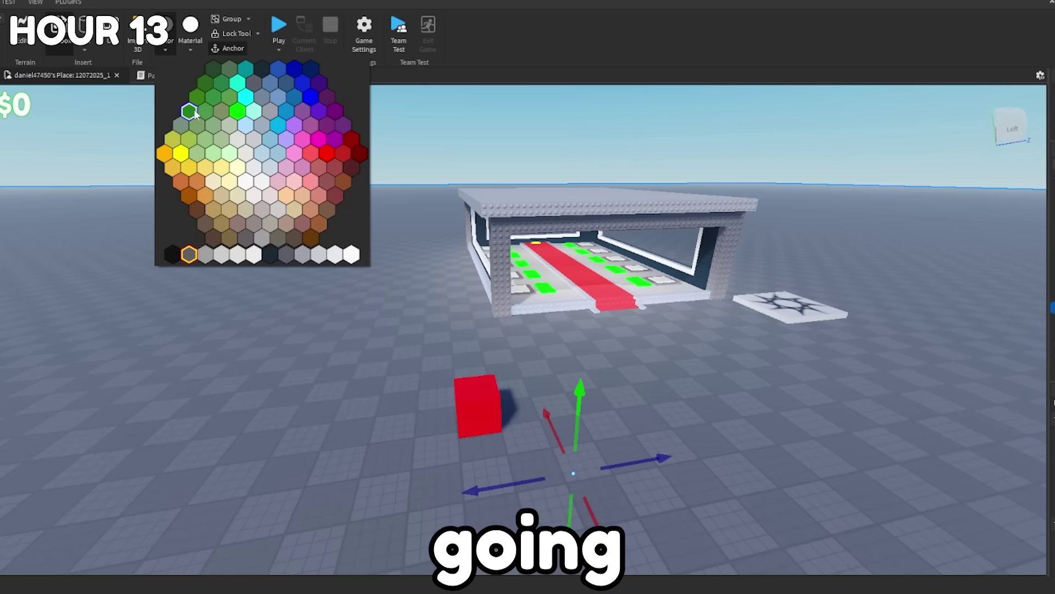
# - Set the Baseplate colour to green
pyautogui.click(190, 112)
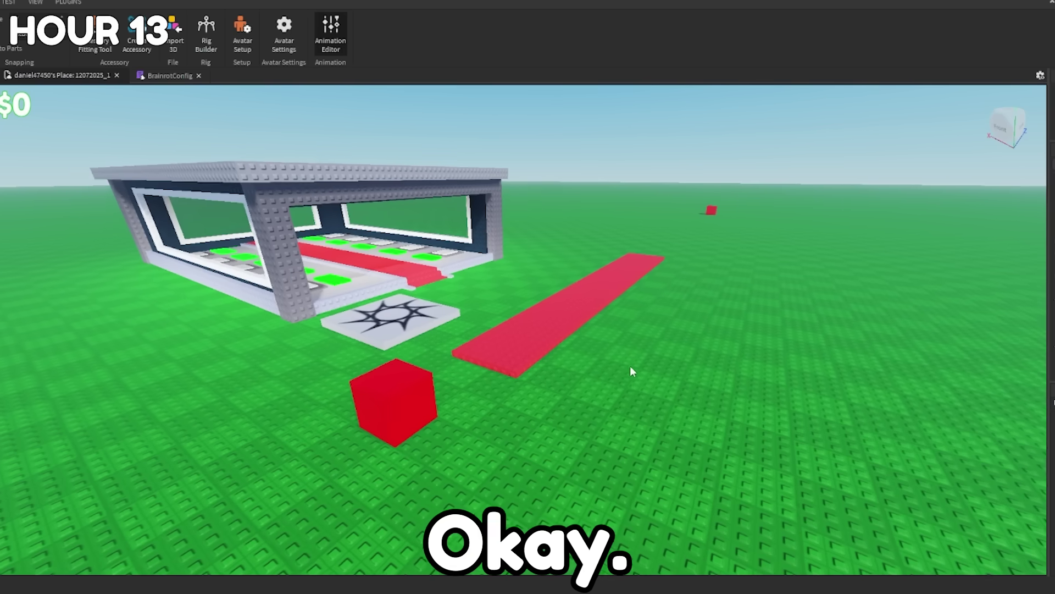
pyautogui.scroll(2, 632, 363)
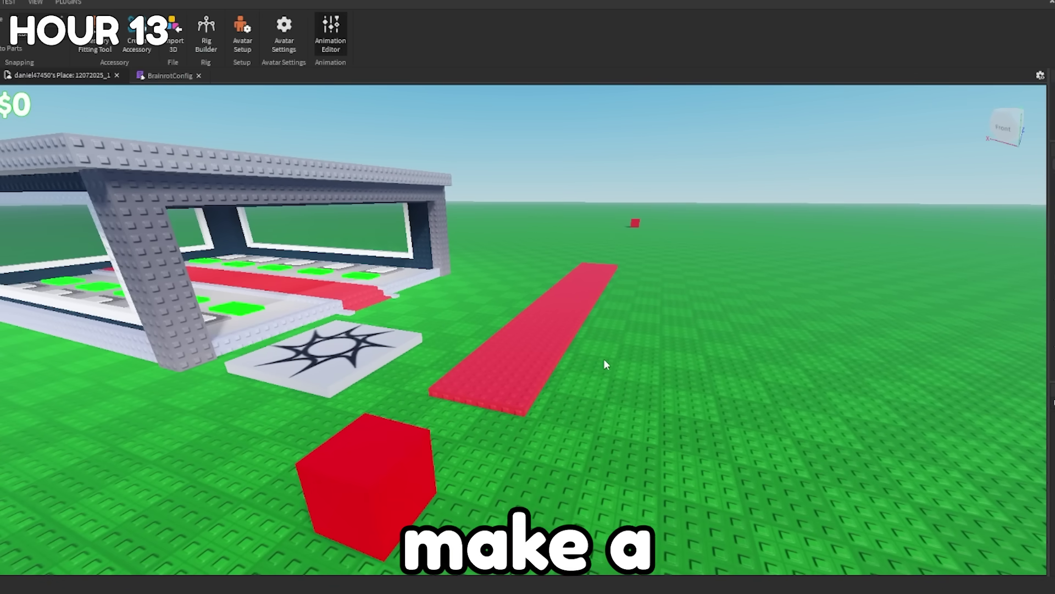
pyautogui.scroll(-3, 640, 380)
# - Stretch the red conveyor path to about 75 studs and move the red cube to its end
pyautogui.click(653, 296)
pyautogui.press('f')
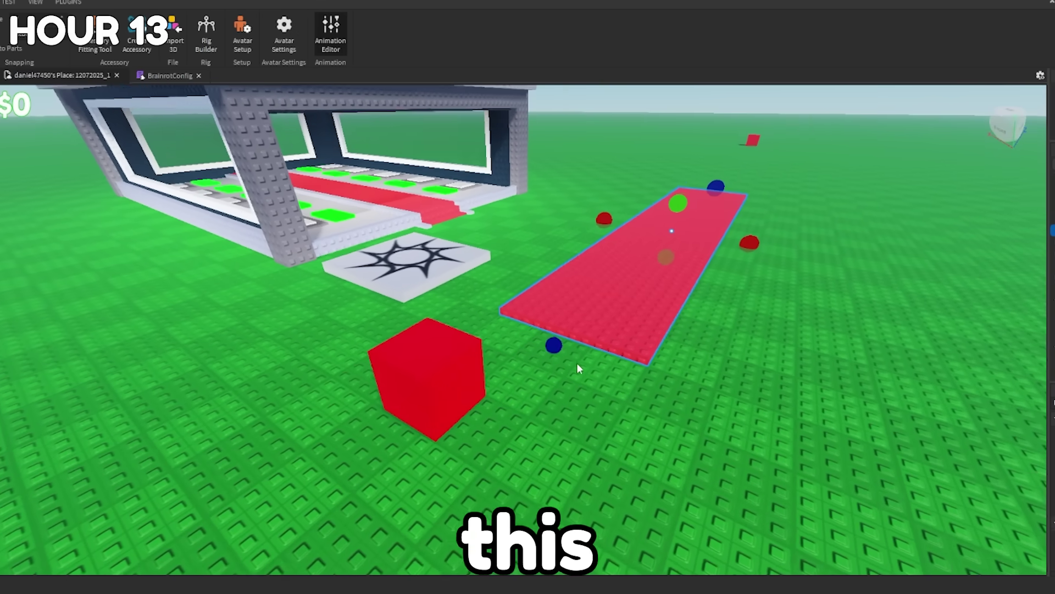
pyautogui.moveTo(576, 363); pyautogui.dragTo(480, 443)
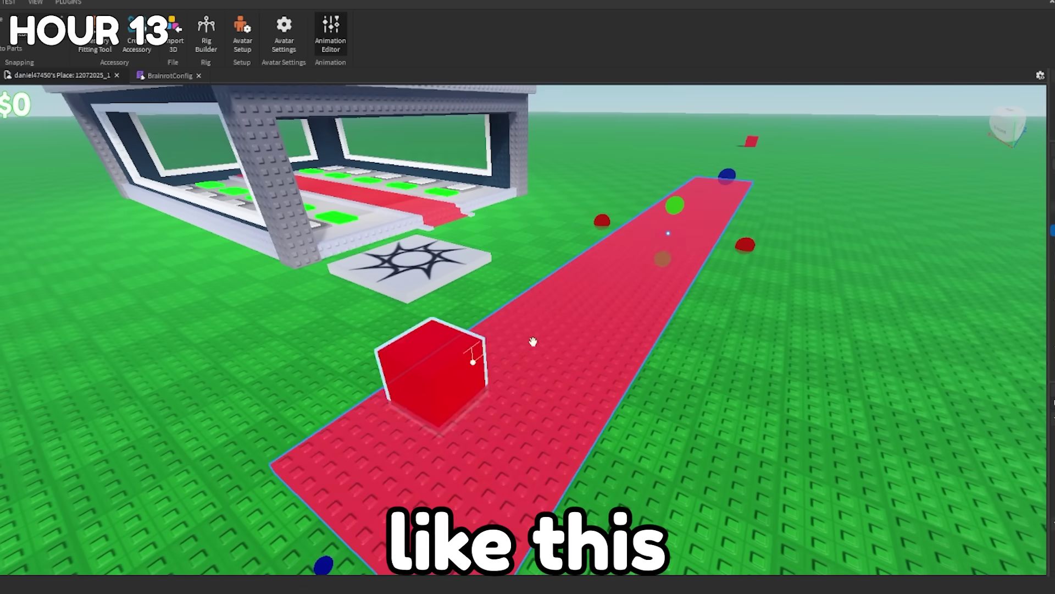
pyautogui.scroll(-10, 532, 341)
pyautogui.scroll(5, 532, 341)
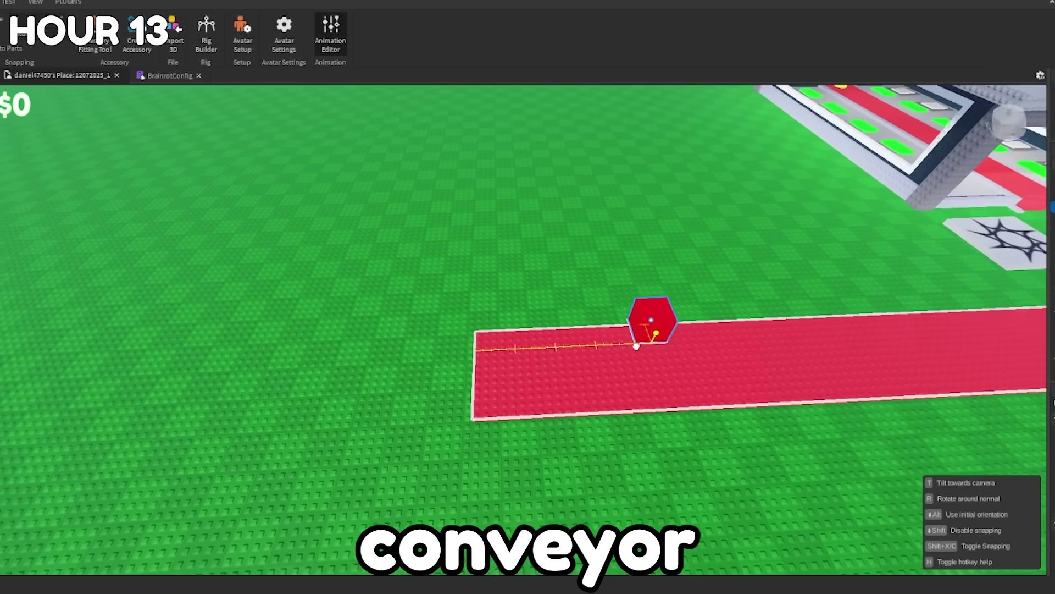
pyautogui.moveTo(655, 332); pyautogui.dragTo(541, 409)
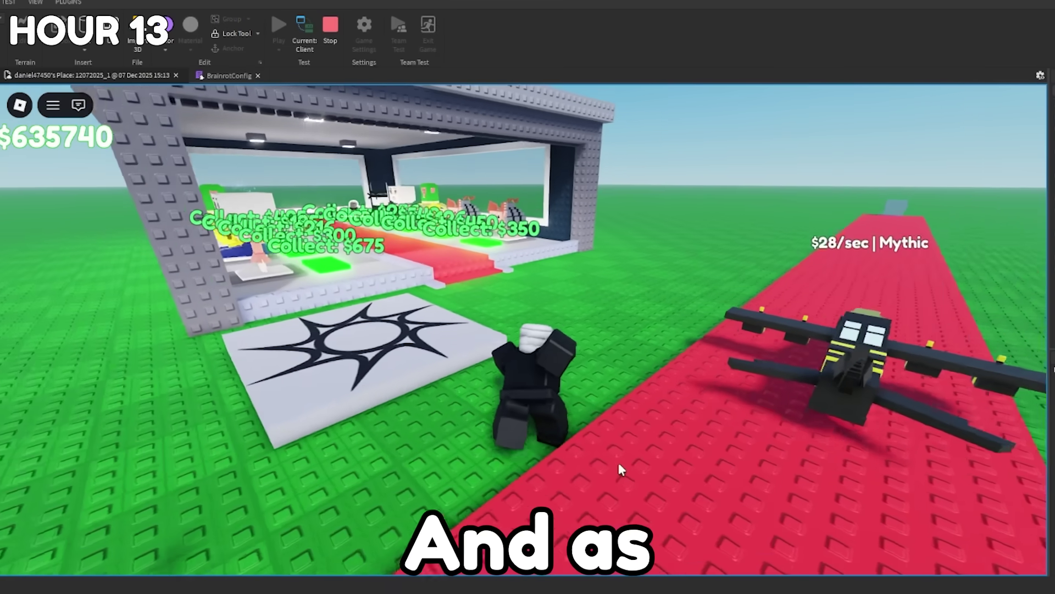
pyautogui.press('w')
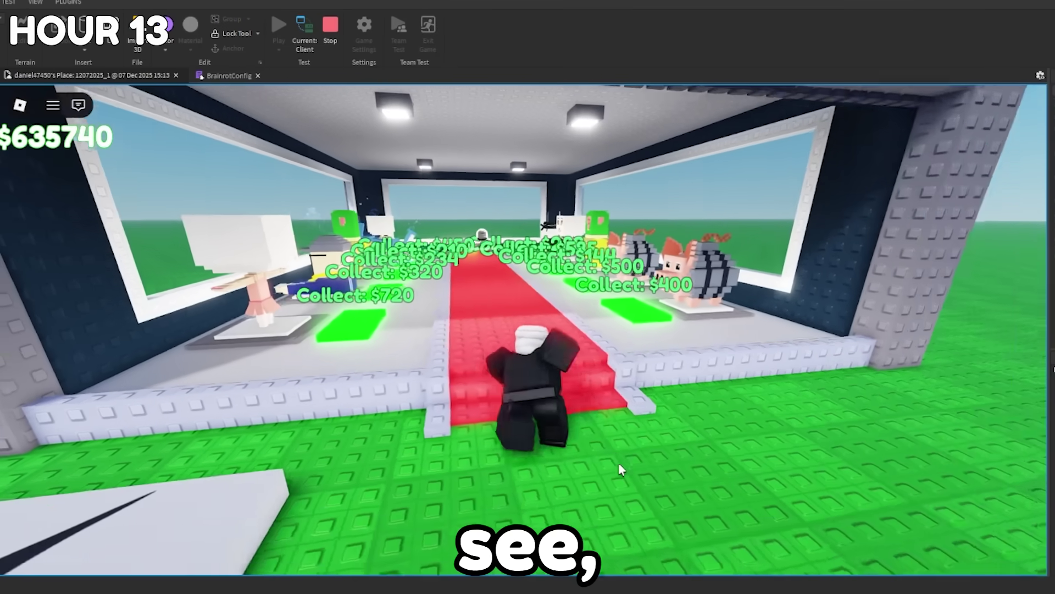
pyautogui.press('w')
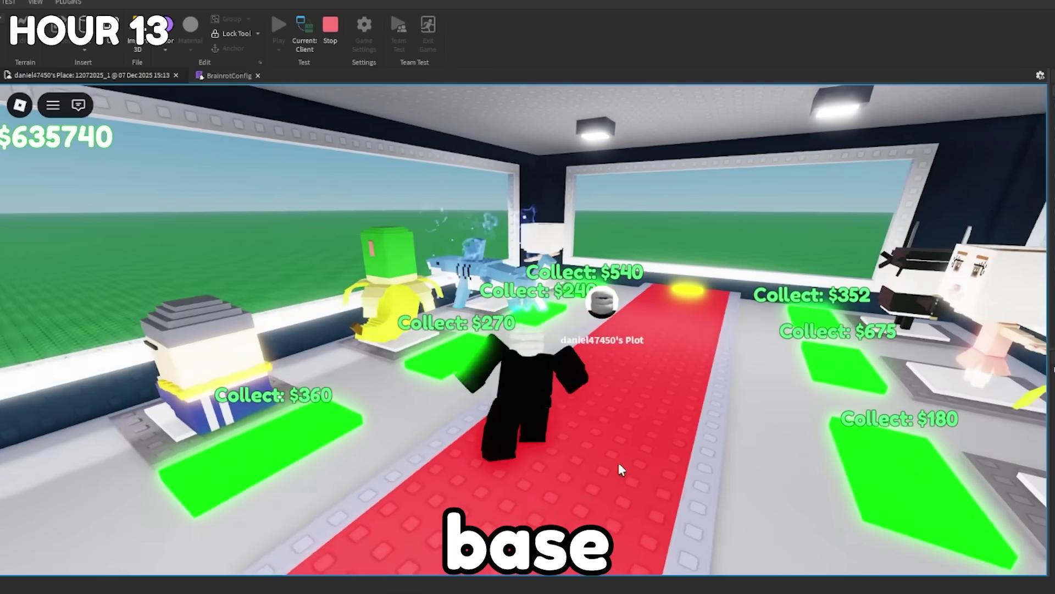
pyautogui.press('w')
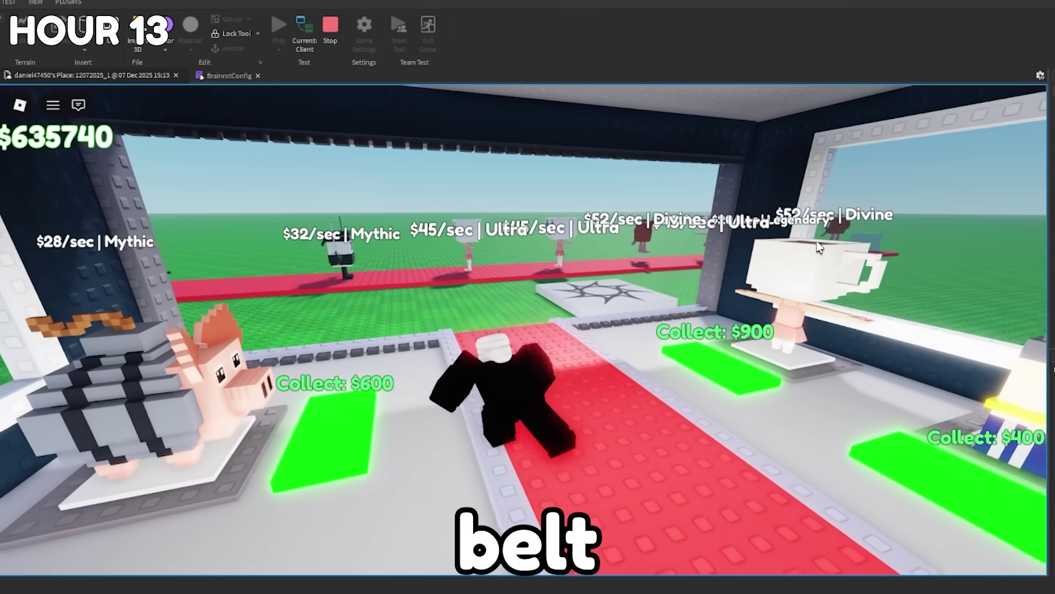
pyautogui.press('w')
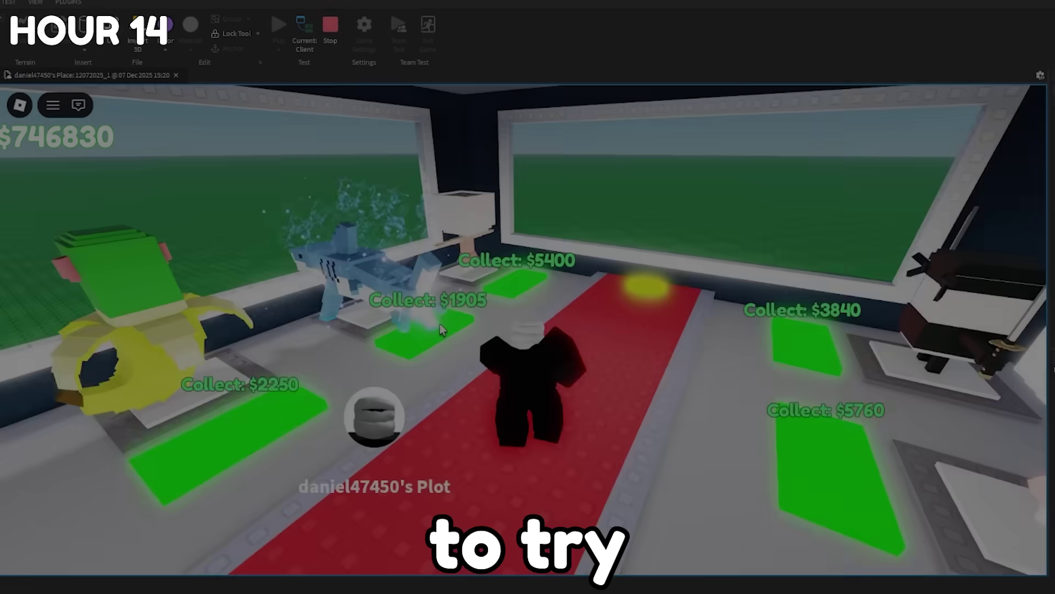
# - Claim a collect pad's earnings, then walk the conveyor up to the Ultra brainrot and its Purchase prompt
pyautogui.press('w')
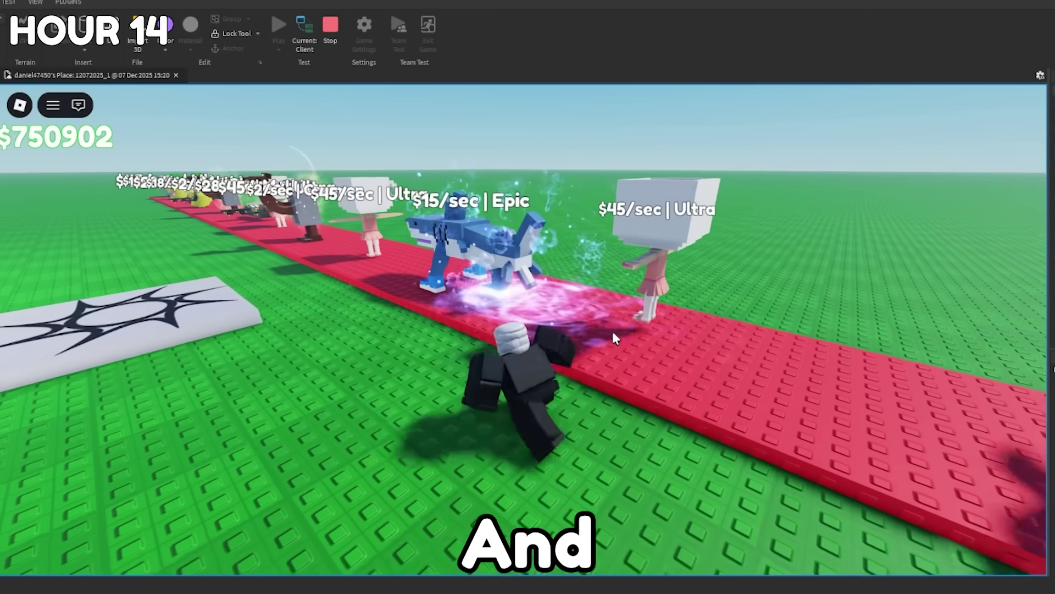
pyautogui.press('w')
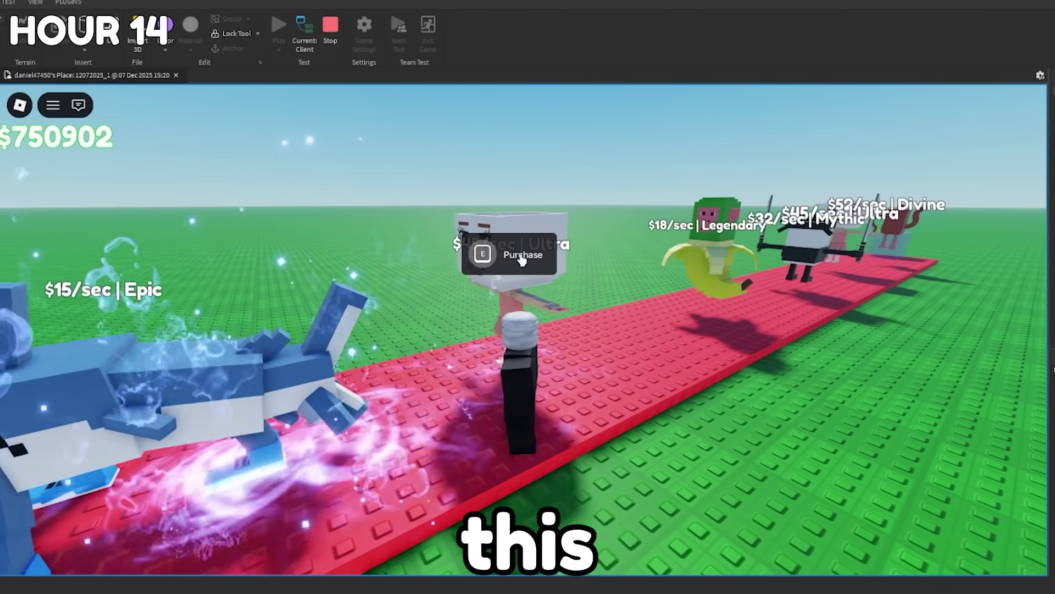
pyautogui.press('w')
pyautogui.press('e')
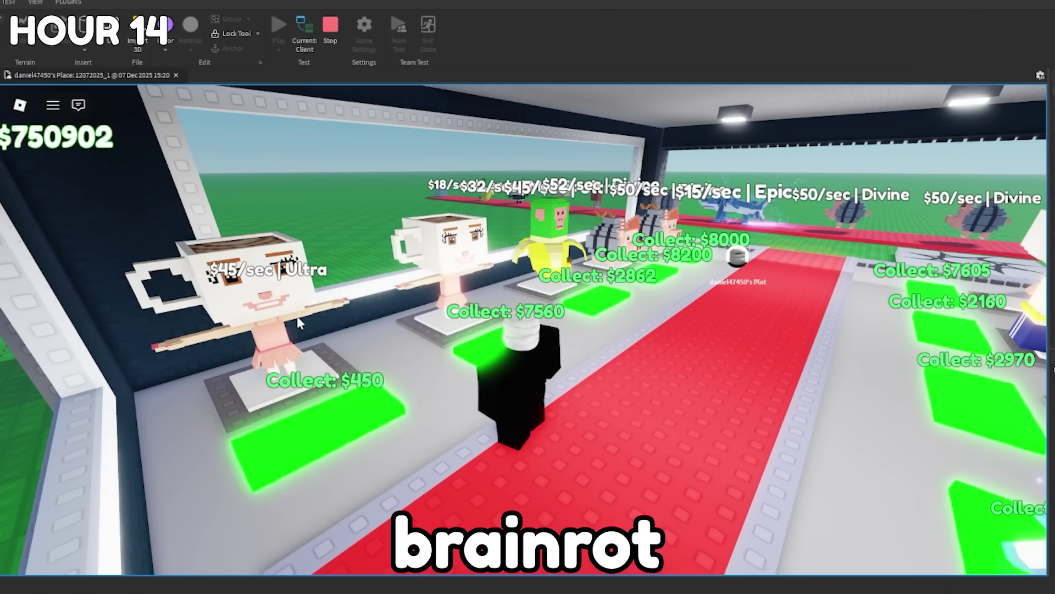
pyautogui.press('w')
# - Look along the conveyor at the Divine, arriving and Legendary banana brainrots' green price tags
pyautogui.moveTo(552, 363); pyautogui.dragTo(625, 326, button='right')
pyautogui.press('w')
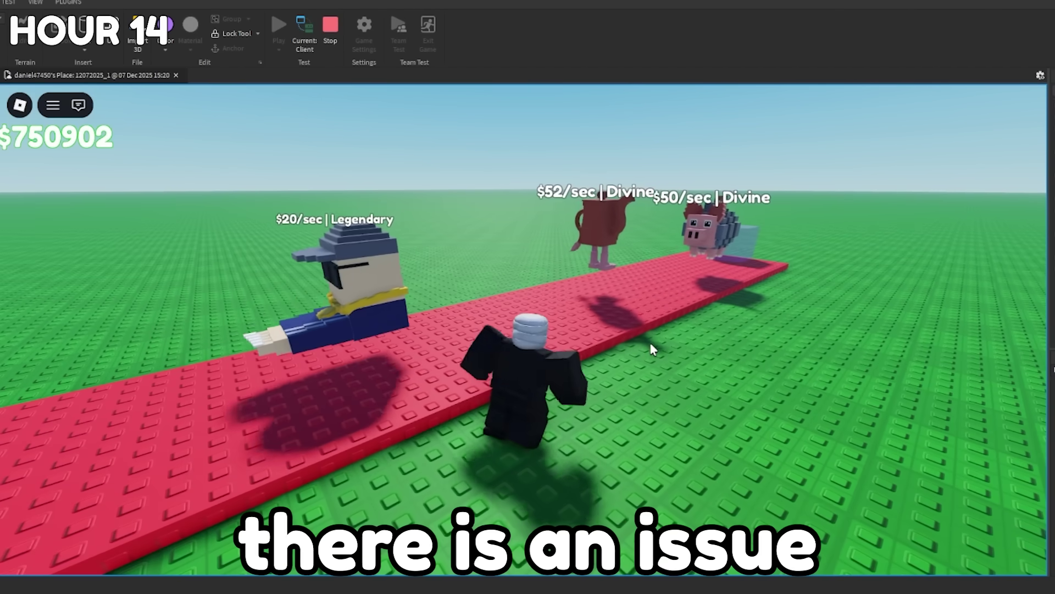
pyautogui.moveTo(591, 290); pyautogui.dragTo(590, 289, button='right')
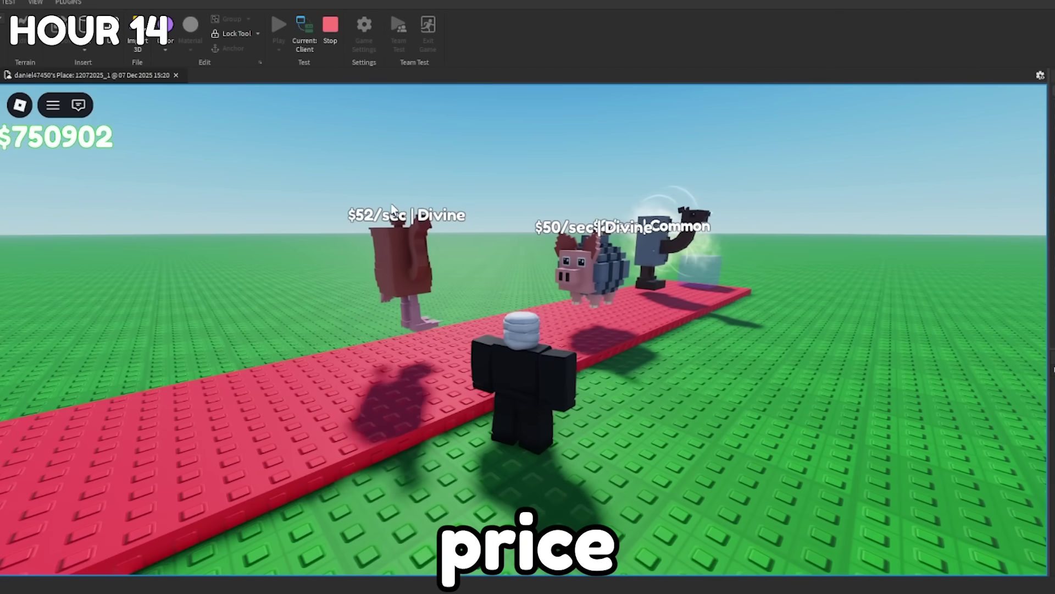
pyautogui.moveTo(496, 208); pyautogui.dragTo(559, 268, button='right')
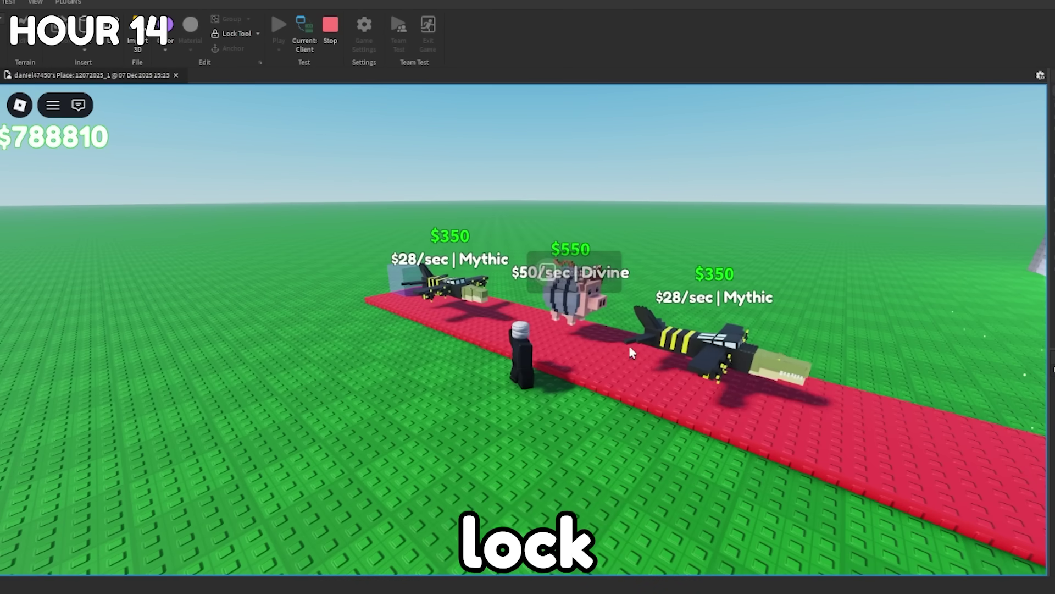
pyautogui.moveTo(606, 356); pyautogui.dragTo(589, 351, button='right')
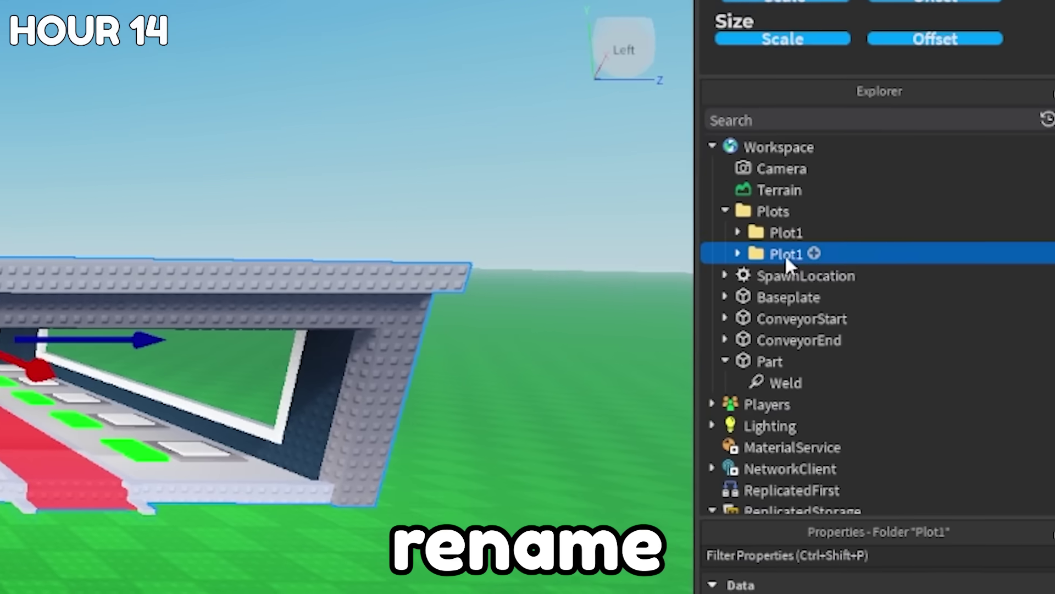
# - Rename the duplicated Plot1 folder to 'Plot2' in Explorer
pyautogui.doubleClick(794, 255)
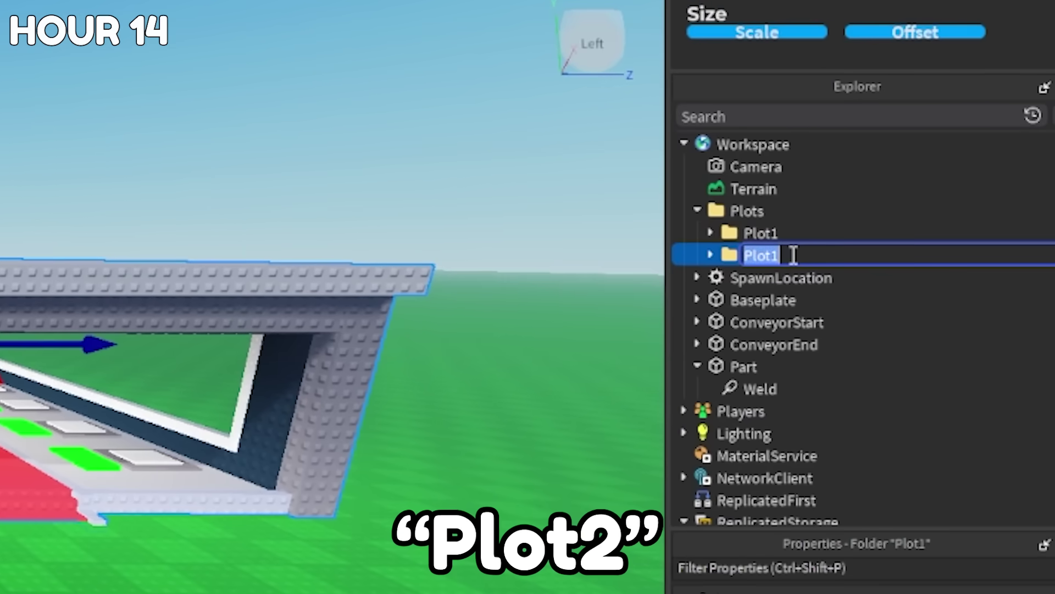
pyautogui.write('Plot2')
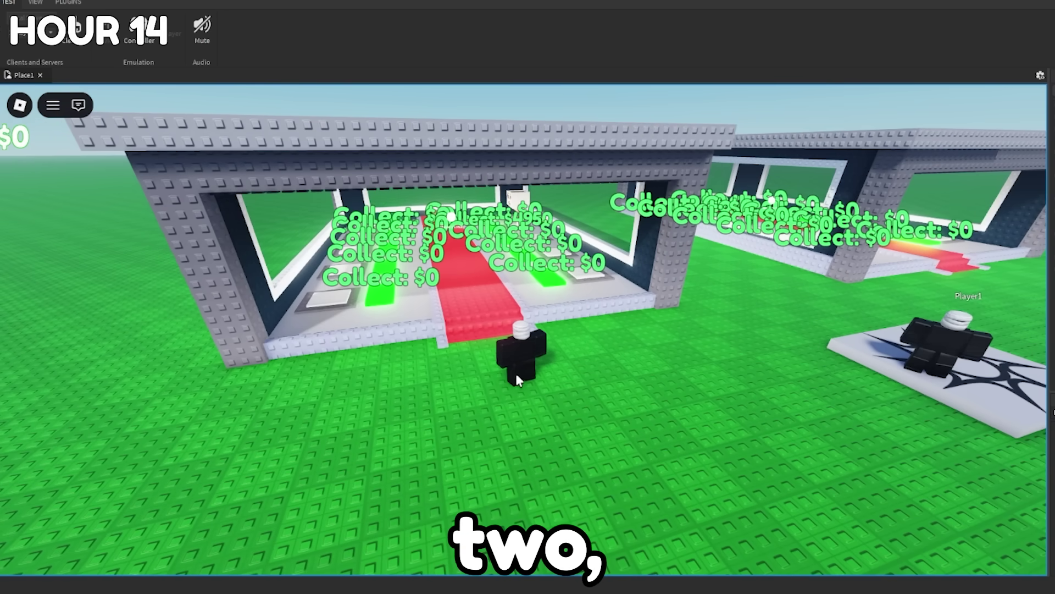
# - Walk up the red carpet into the base, over a green collect pad and back out
pyautogui.press('w')
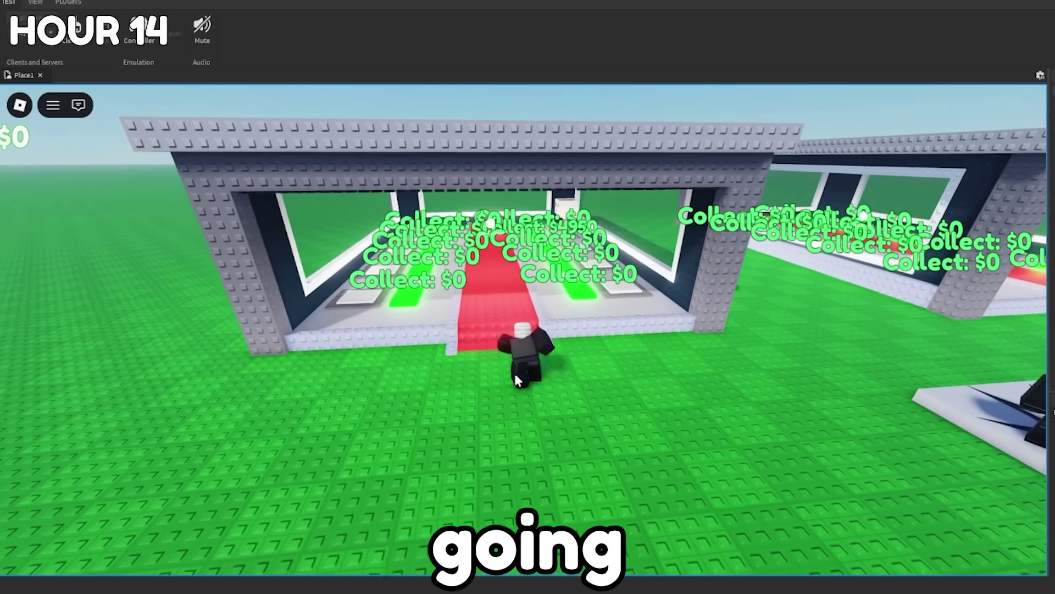
pyautogui.press('w')
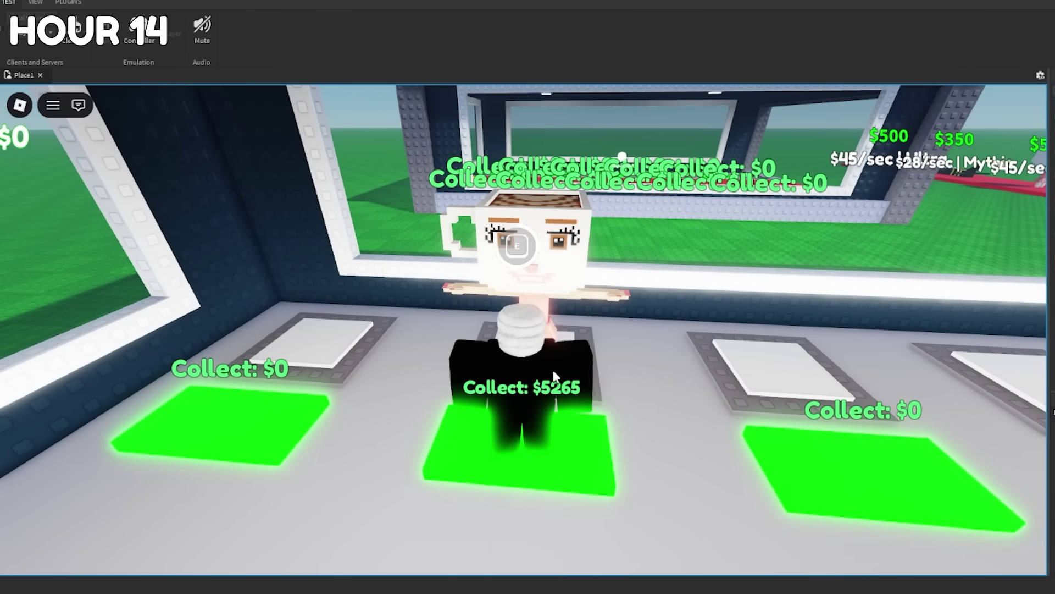
pyautogui.press('w')
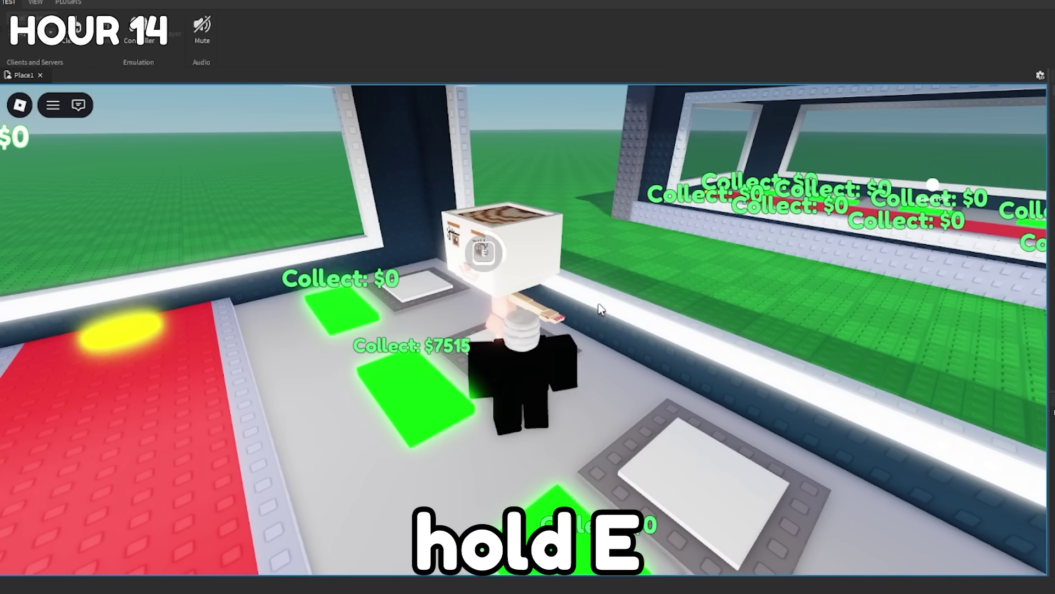
pyautogui.press('w')
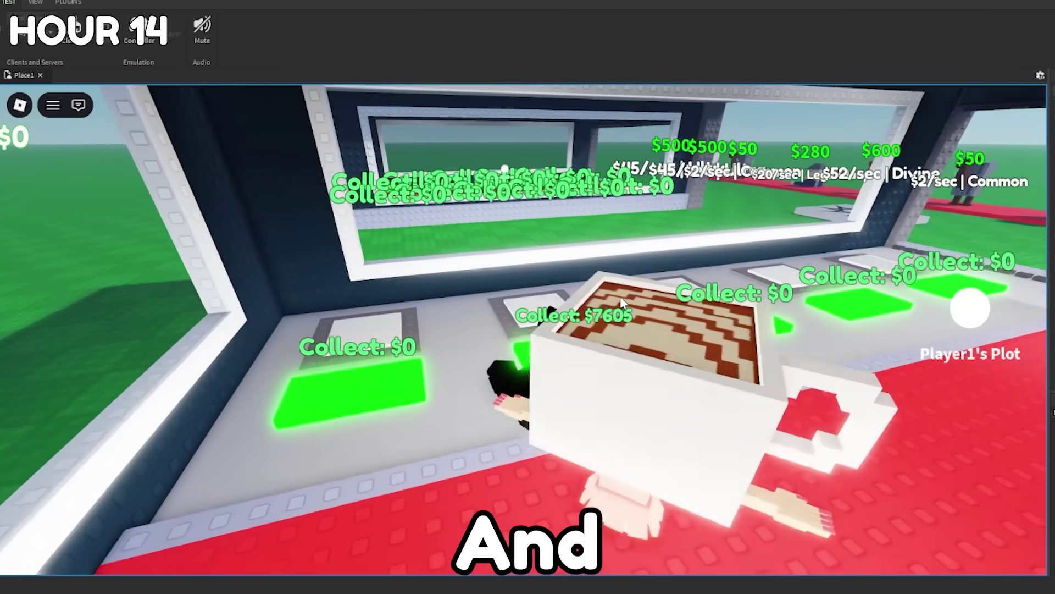
# - Look out at the other plots, then head back to Player1's base and its collect pads
pyautogui.press('a')
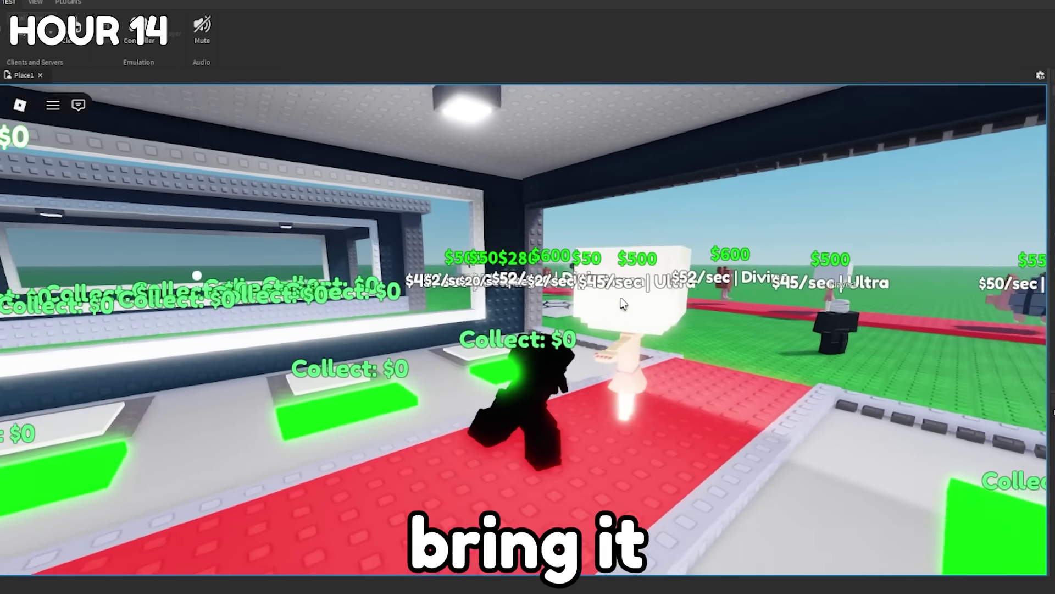
pyautogui.press('d')
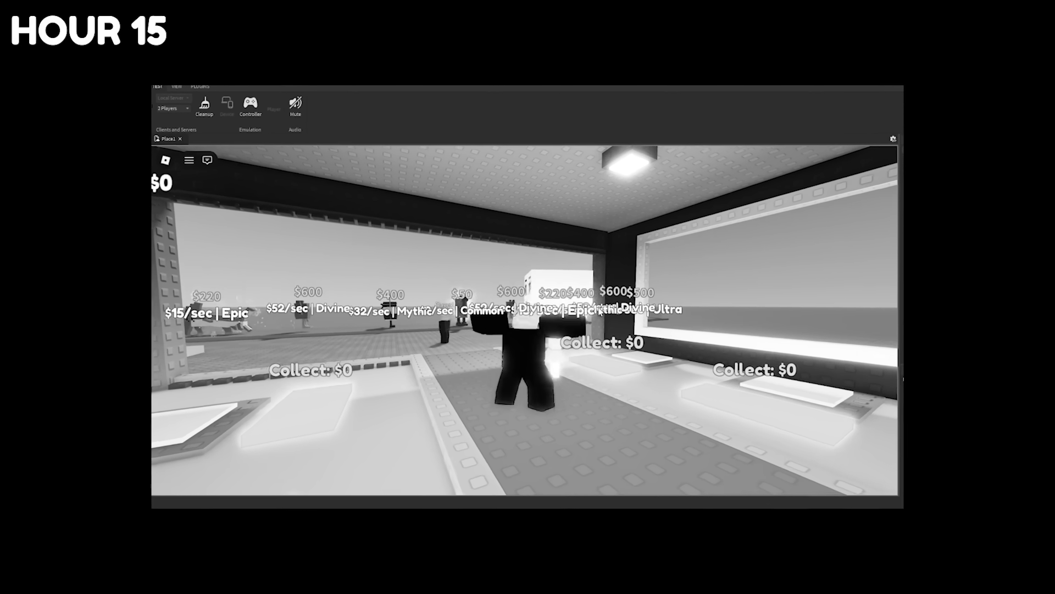
pyautogui.press('a')
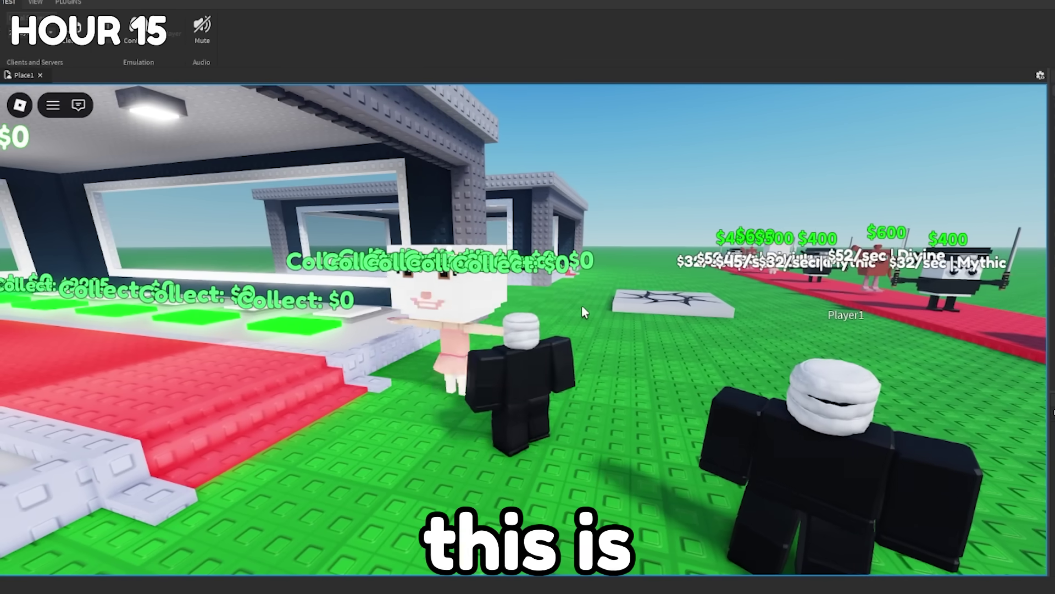
pyautogui.press('a')
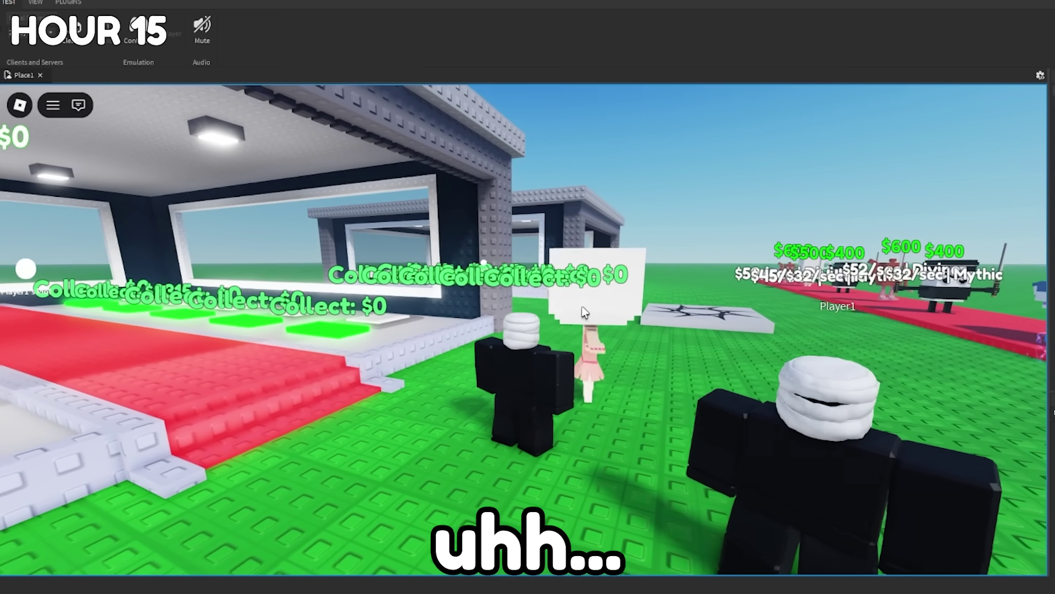
pyautogui.moveTo(584, 311); pyautogui.dragTo(578, 305, button='right')
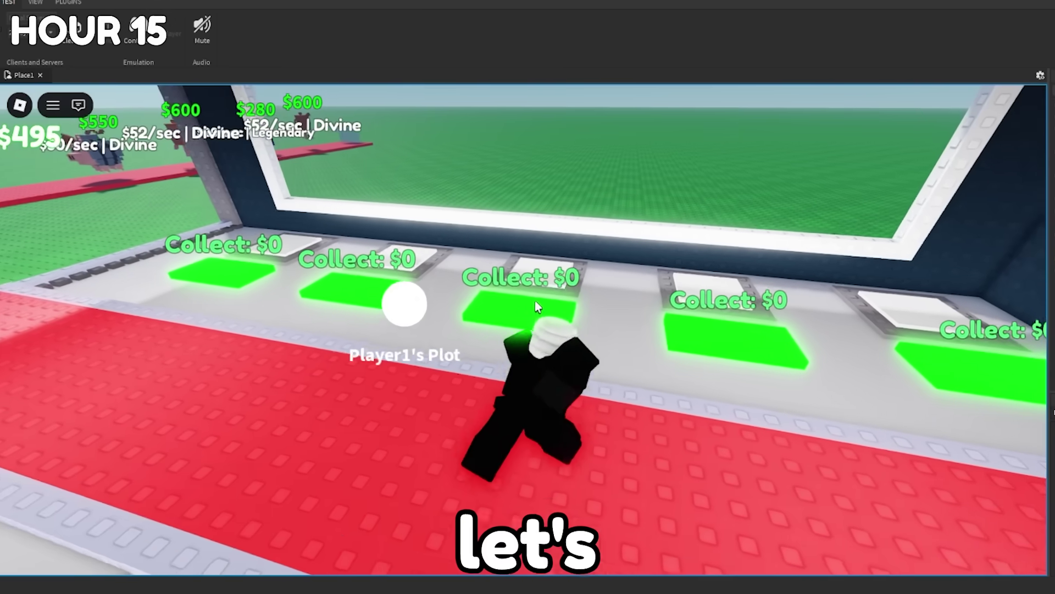
# - Walk between the plots and up Player2's red carpet, zooming the camera out
pyautogui.moveTo(535, 300); pyautogui.dragTo(512, 304, button='right')
pyautogui.press('w')
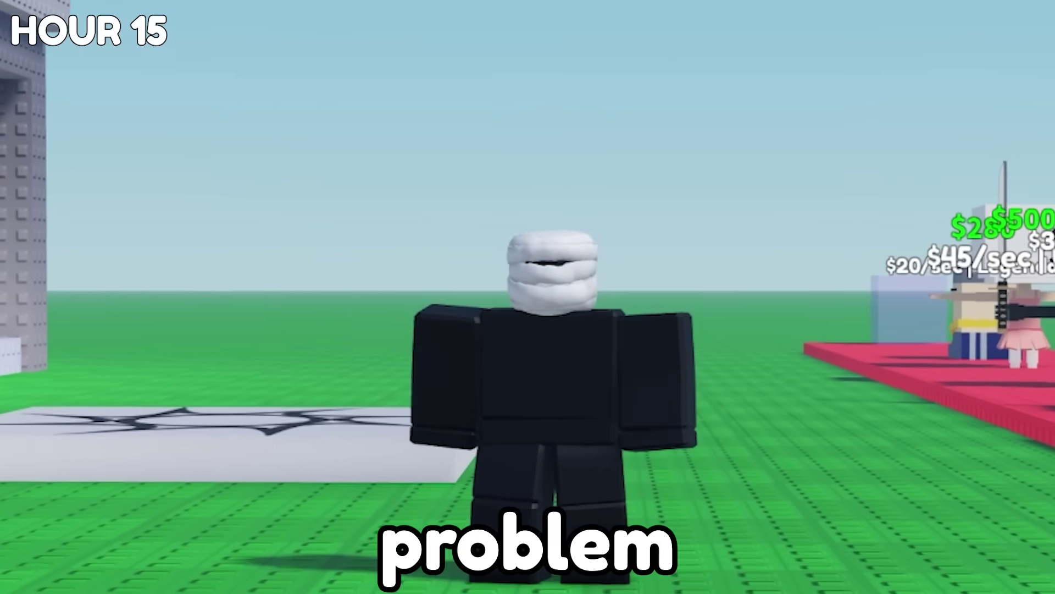
pyautogui.scroll(-2, 528, 297)
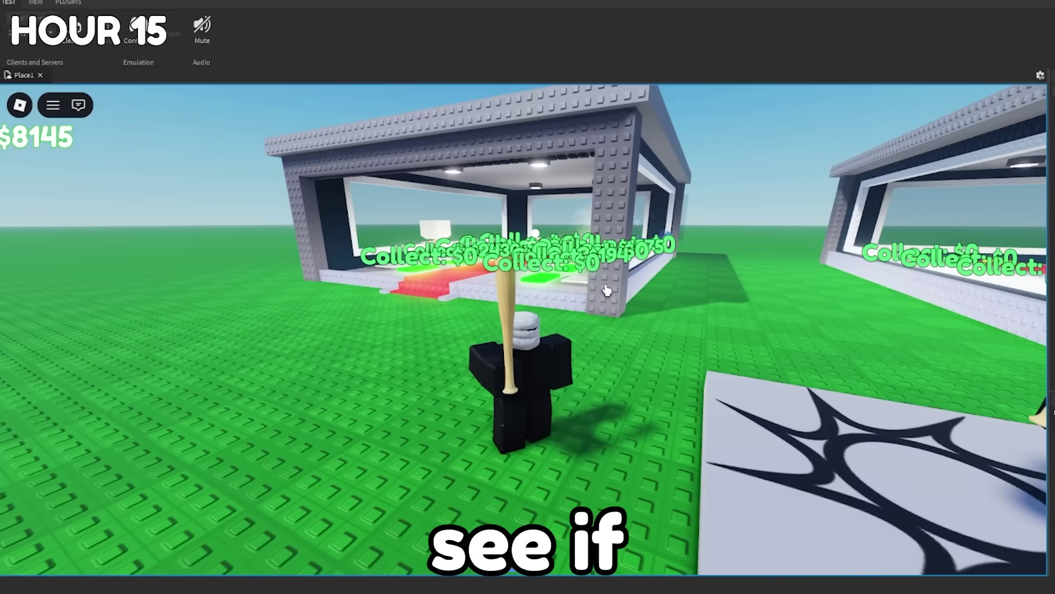
# - Hit Player1 with the bat, steal the shark brainrot from its pedestal and carry it away
pyautogui.click(607, 289)
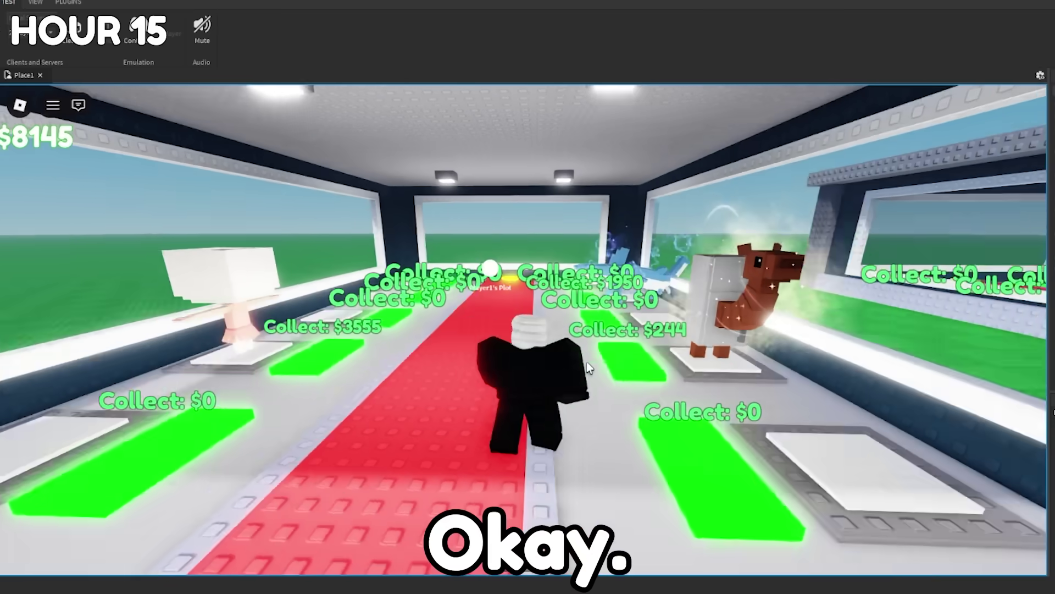
pyautogui.press('w')
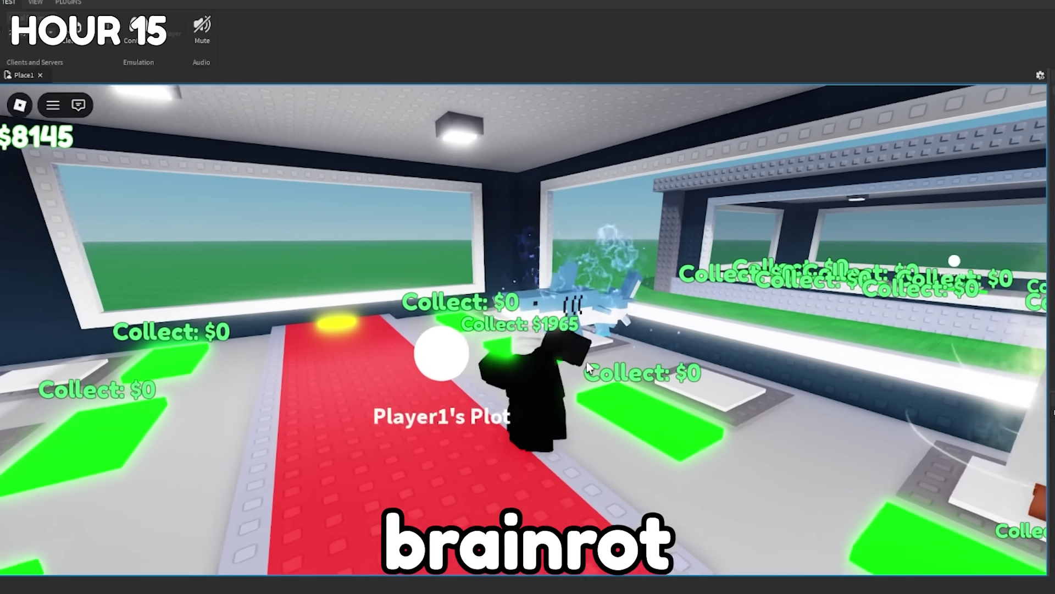
pyautogui.press('e')
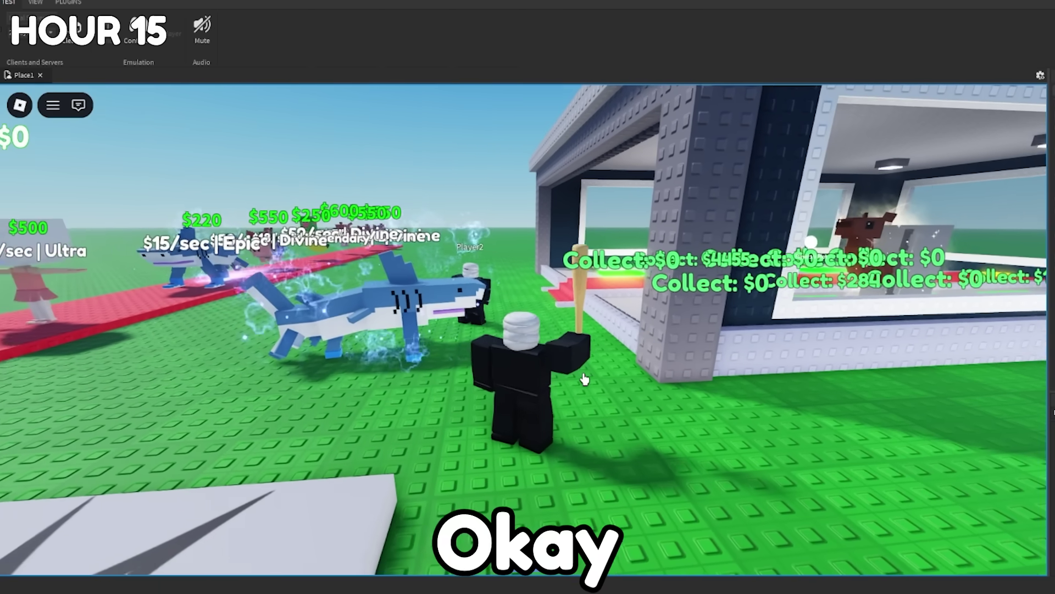
pyautogui.moveTo(584, 379); pyautogui.dragTo(584, 380, button='right')
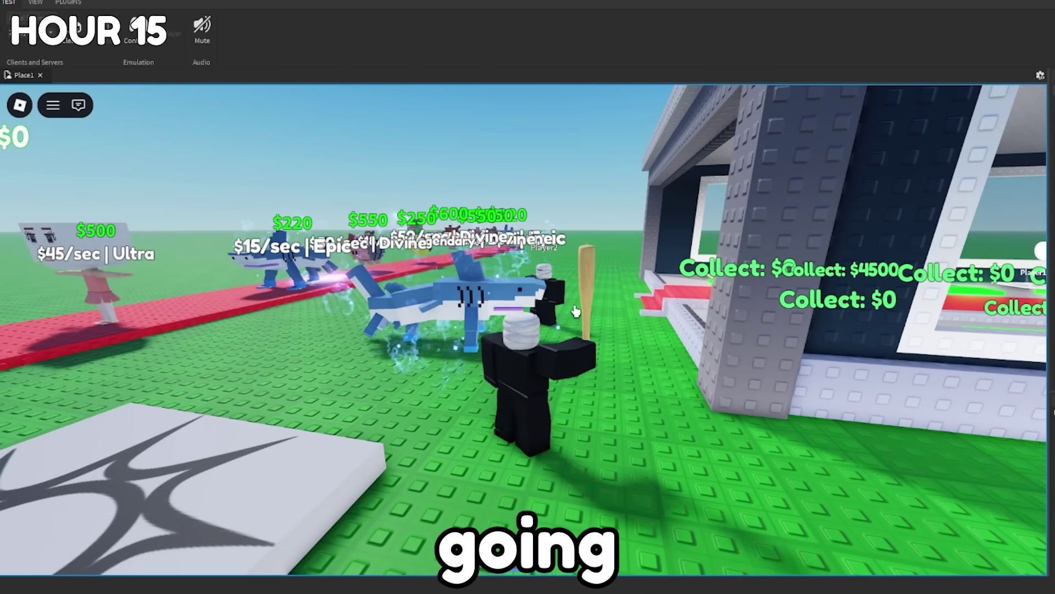
pyautogui.moveTo(431, 320); pyautogui.dragTo(727, 280, button='right')
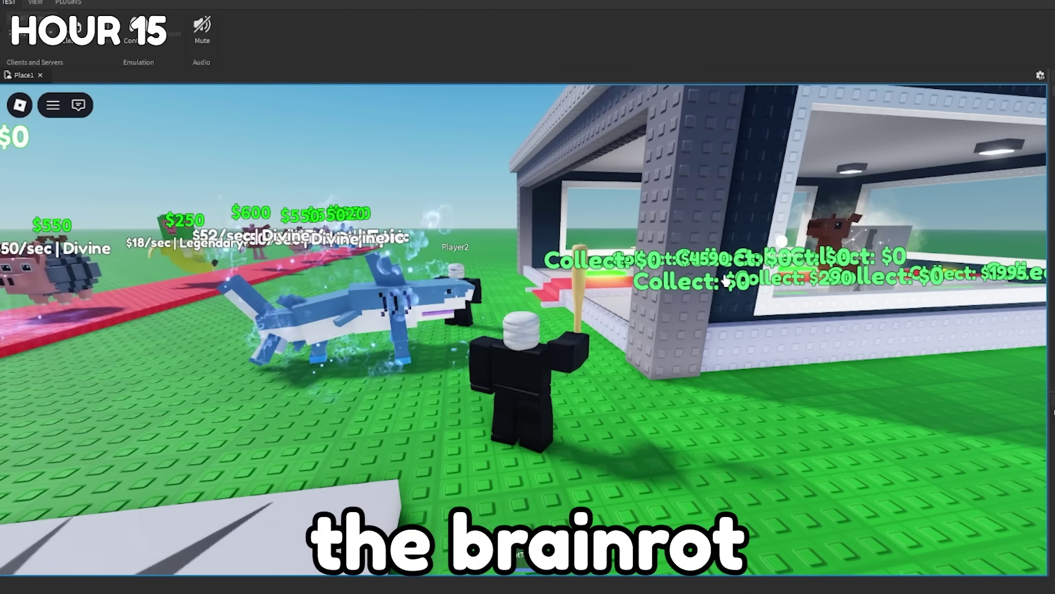
pyautogui.press('w')
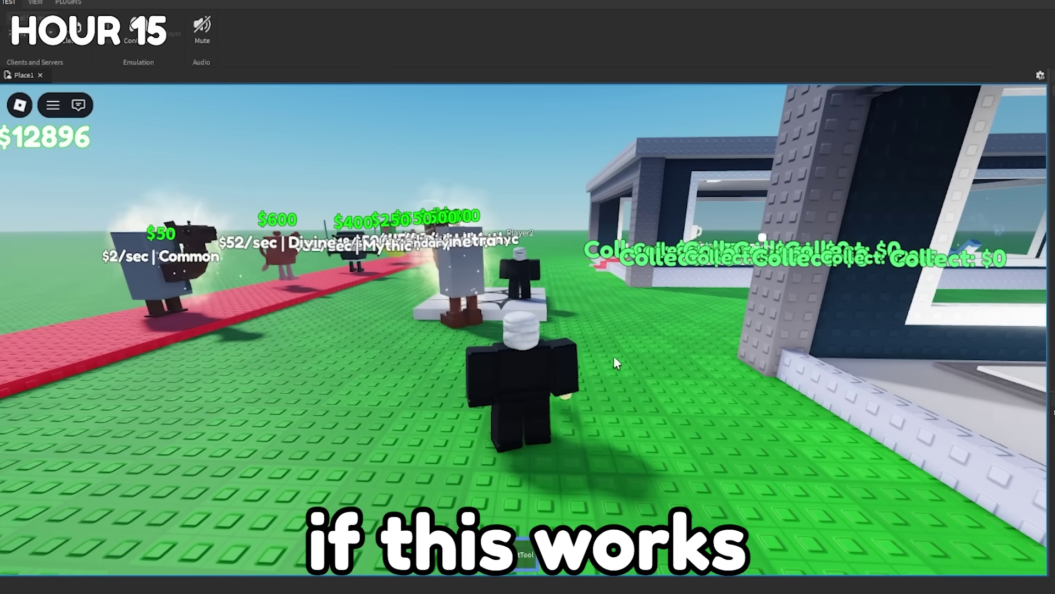
# - Equip the bat with key 1 and swing it near the star pedestal and on the grass
pyautogui.press('1')
pyautogui.press('w')
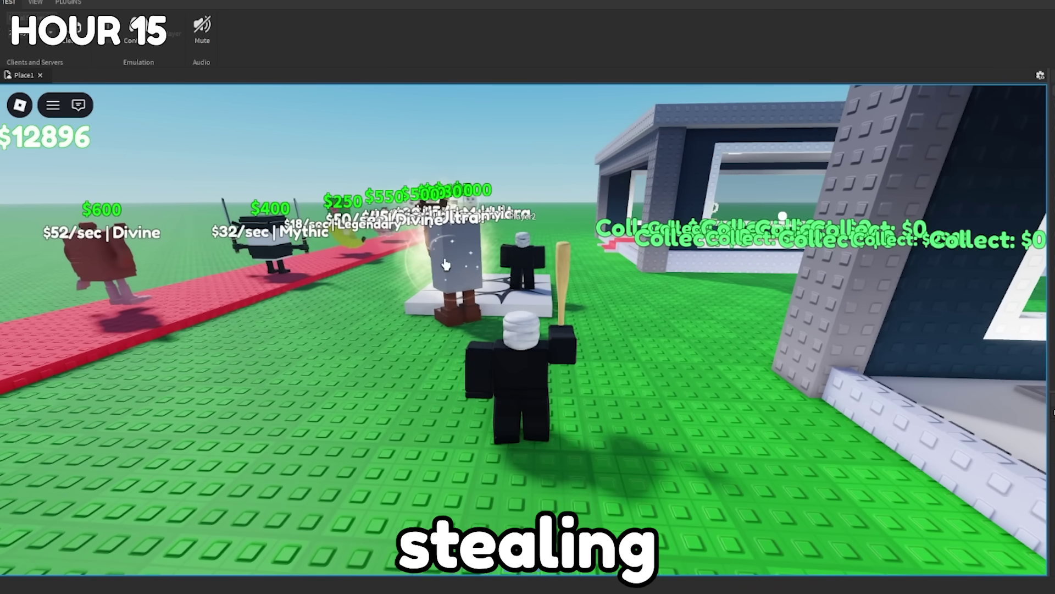
pyautogui.click(641, 322)
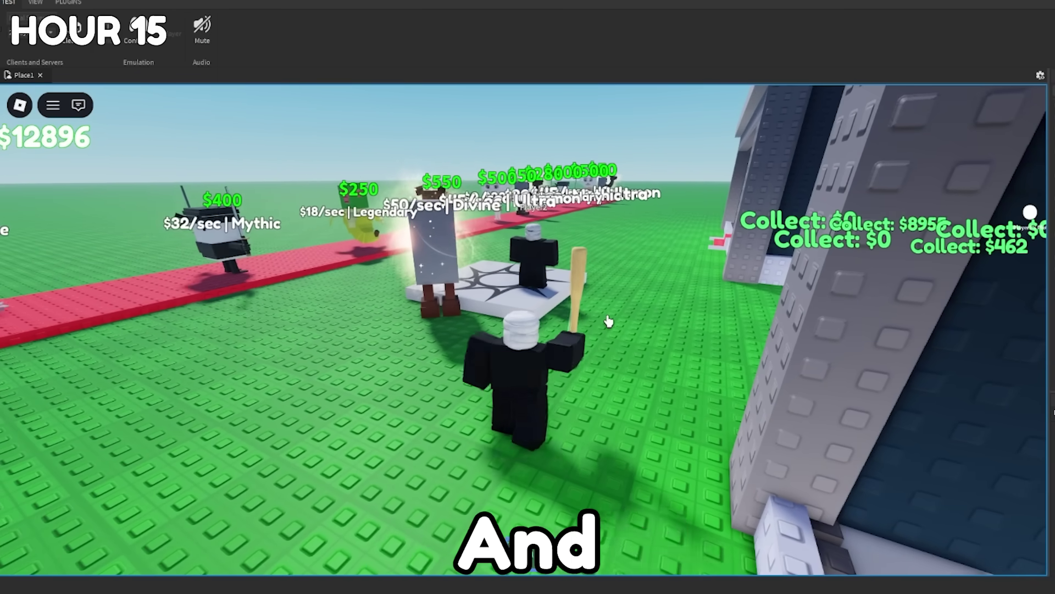
pyautogui.press('w')
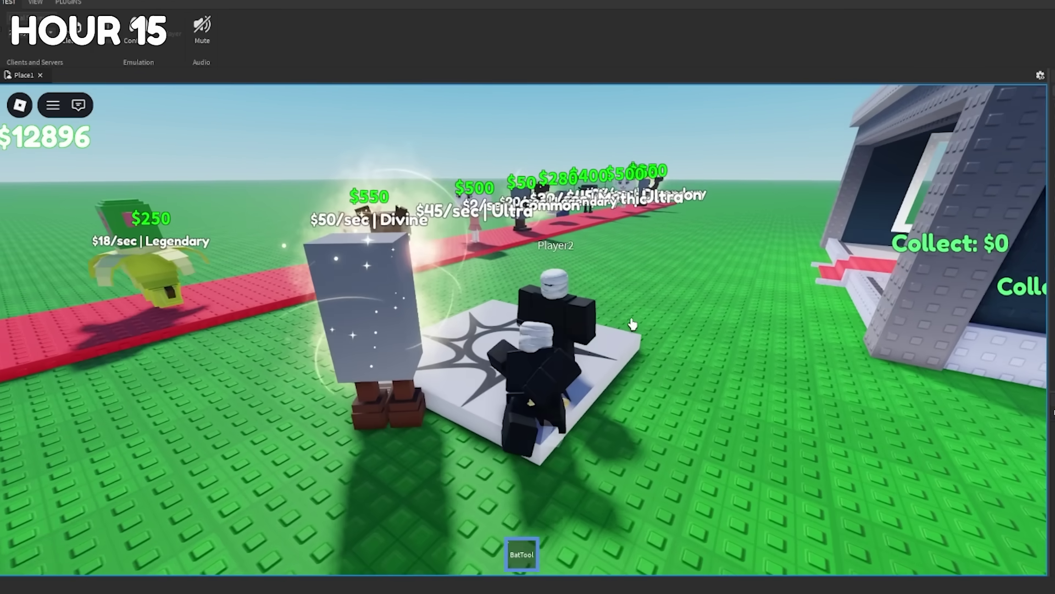
pyautogui.press('w')
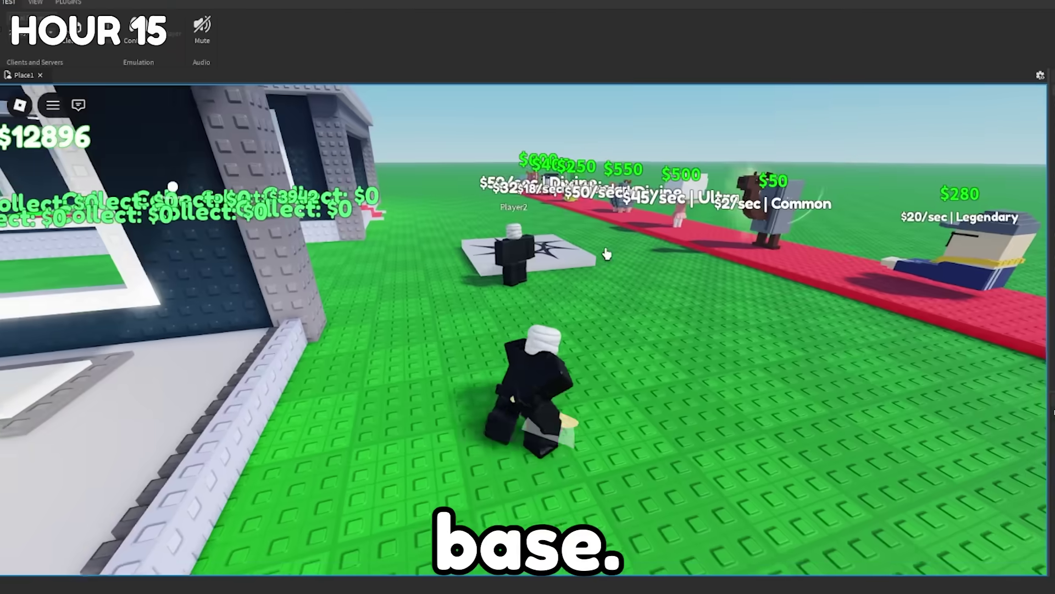
pyautogui.click(563, 410)
# - Swing the bat twice on the open grass to check the swing animation and trail
pyautogui.press('w')
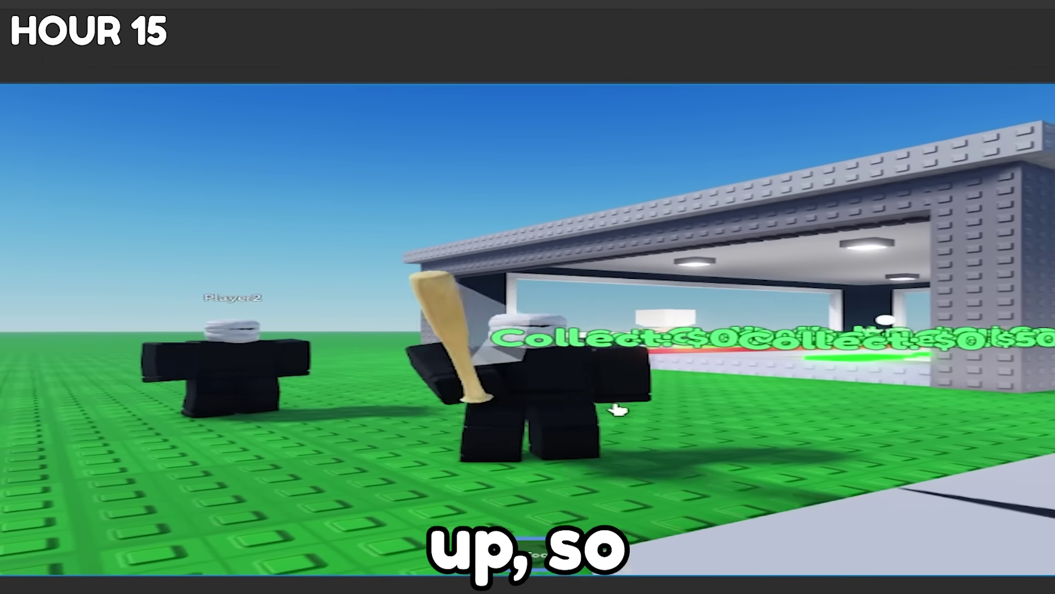
pyautogui.click(618, 410)
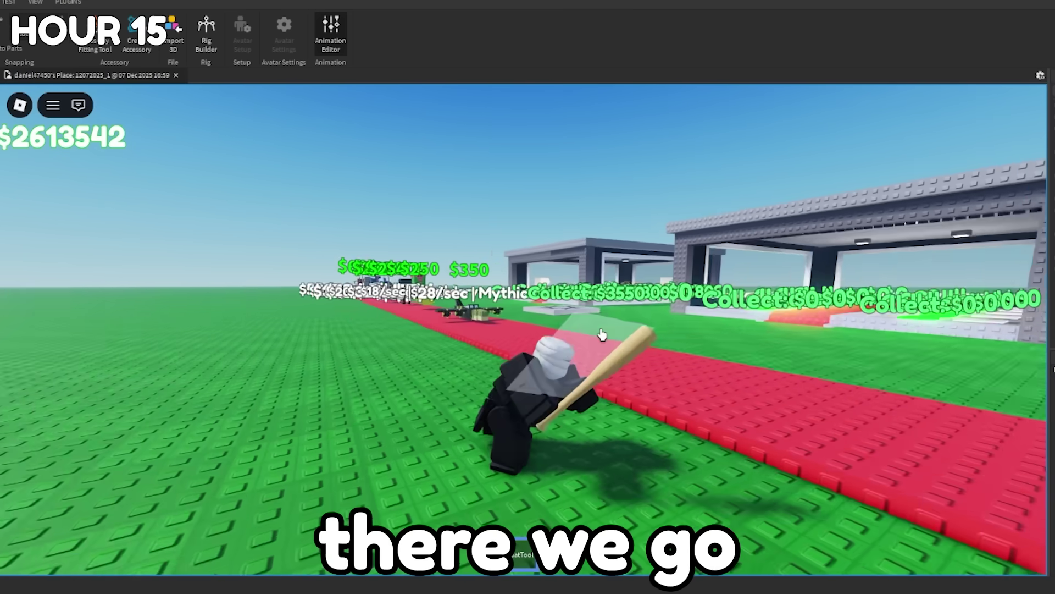
pyautogui.press('w')
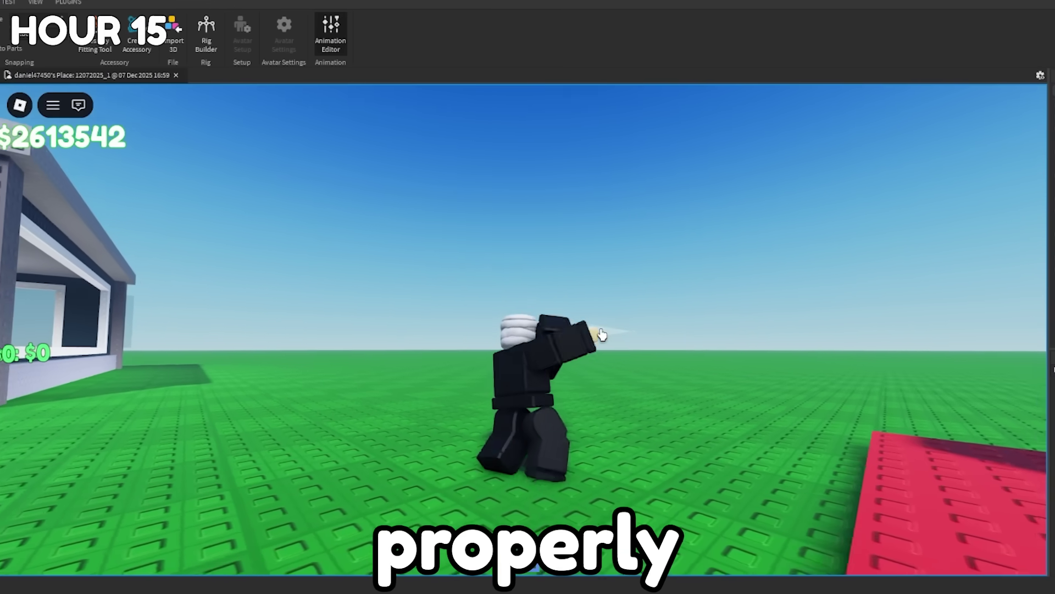
pyautogui.click(602, 335)
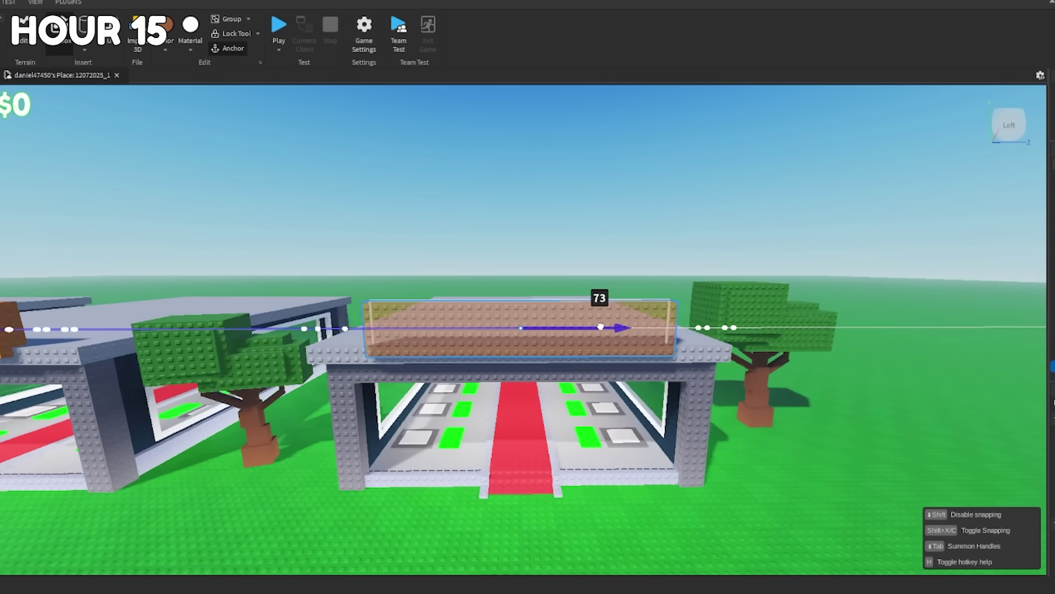
# - Stretch the orange part into a long boundary wall and pick a new colour for it
pyautogui.moveTo(624, 325); pyautogui.dragTo(528, 325)
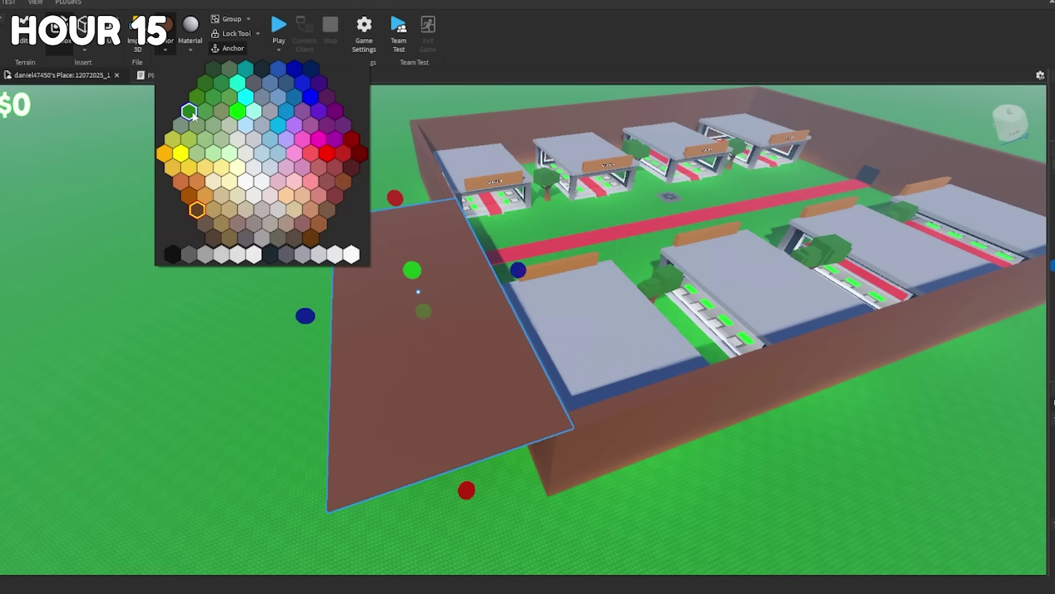
pyautogui.click(289, 154)
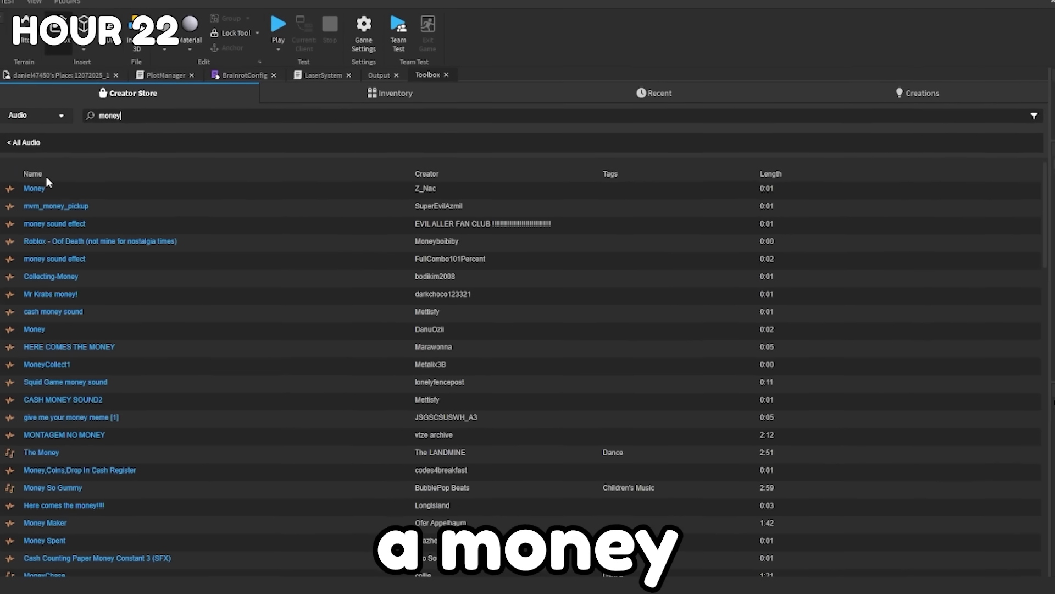
# - Preview the Money sound effect and copy its link
pyautogui.click(10, 189)
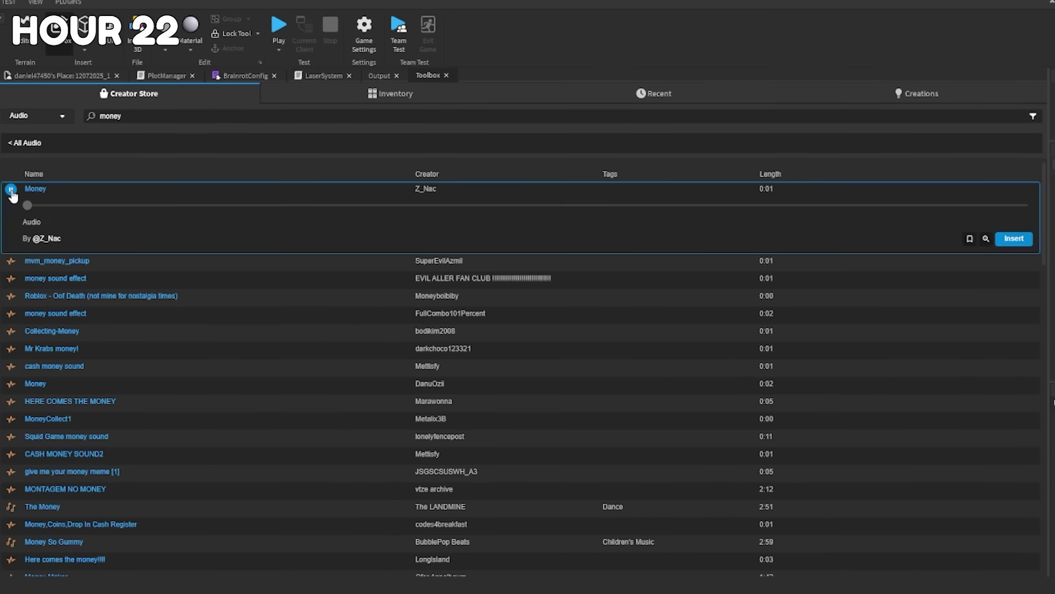
pyautogui.click(233, 205)
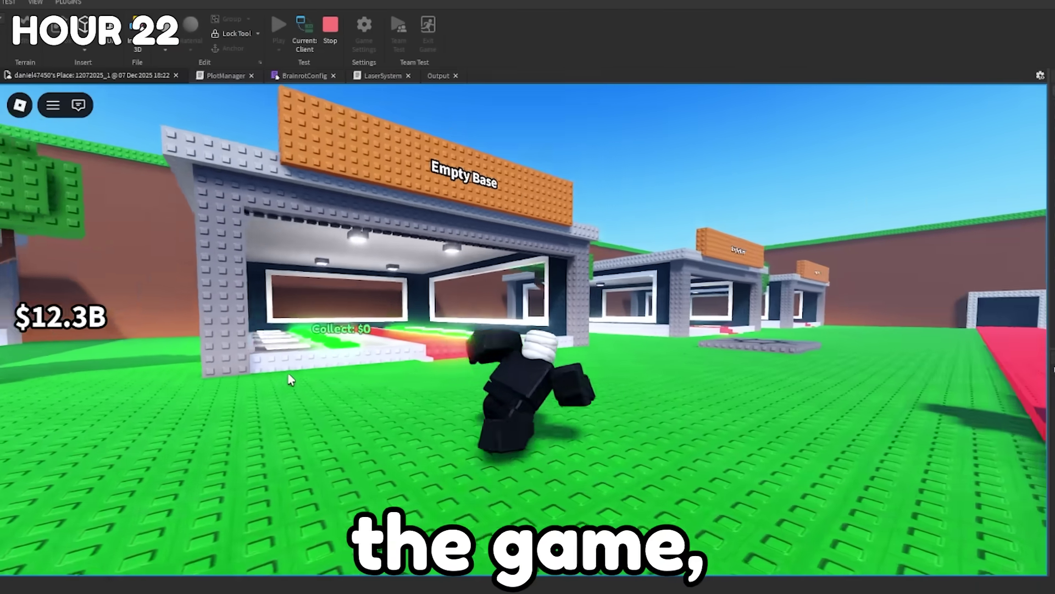
# - Run the character toward the other bases along the brainrot conveyor
pyautogui.press('w')
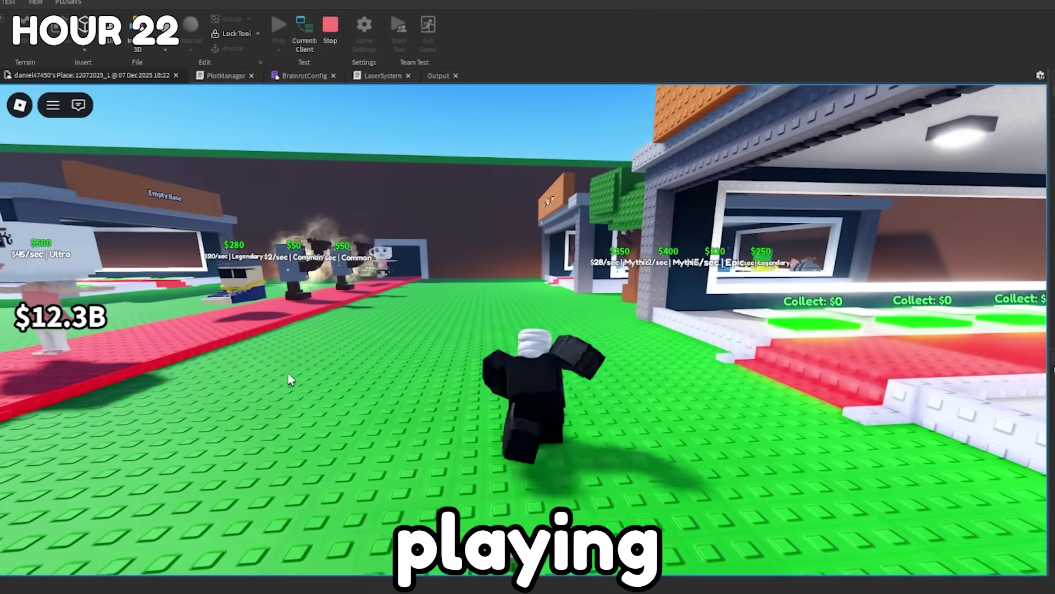